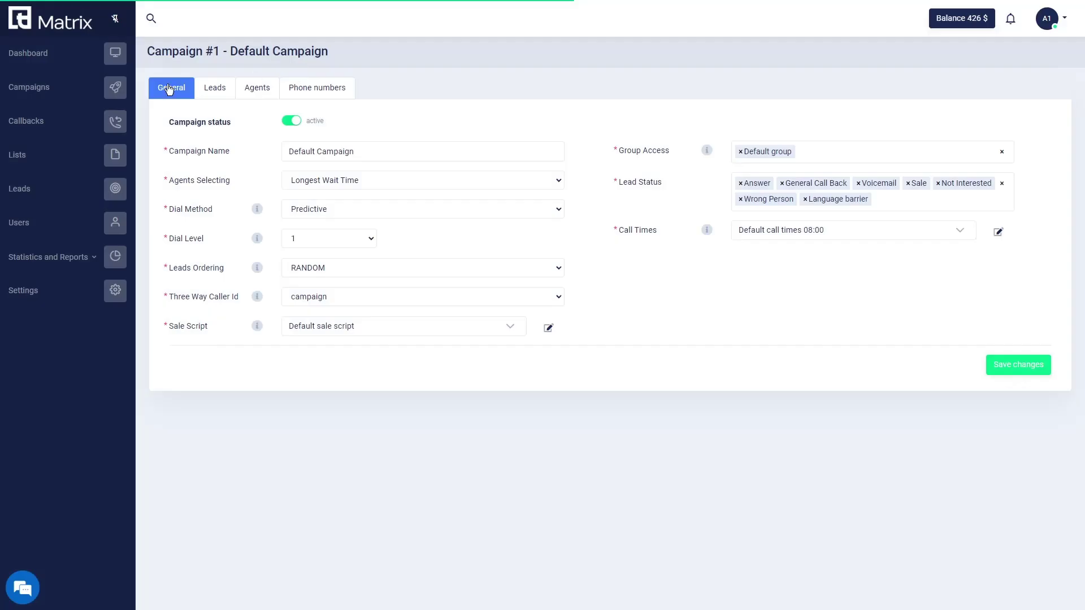
Create a new regular campaign from the campaigns list
left_click(30, 91)
left_click(1010, 154)
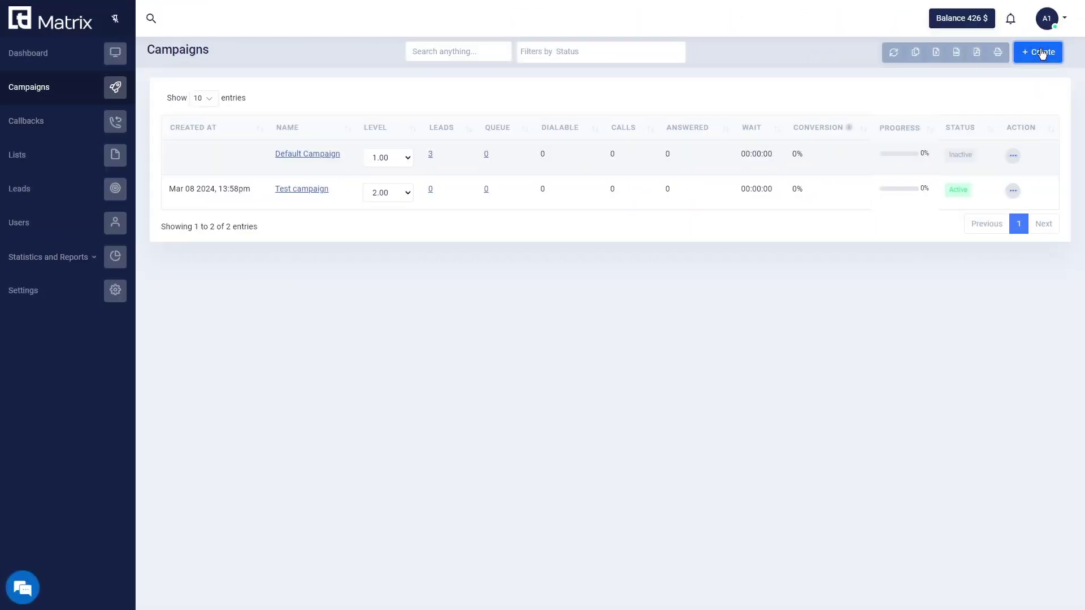
left_click(1043, 52)
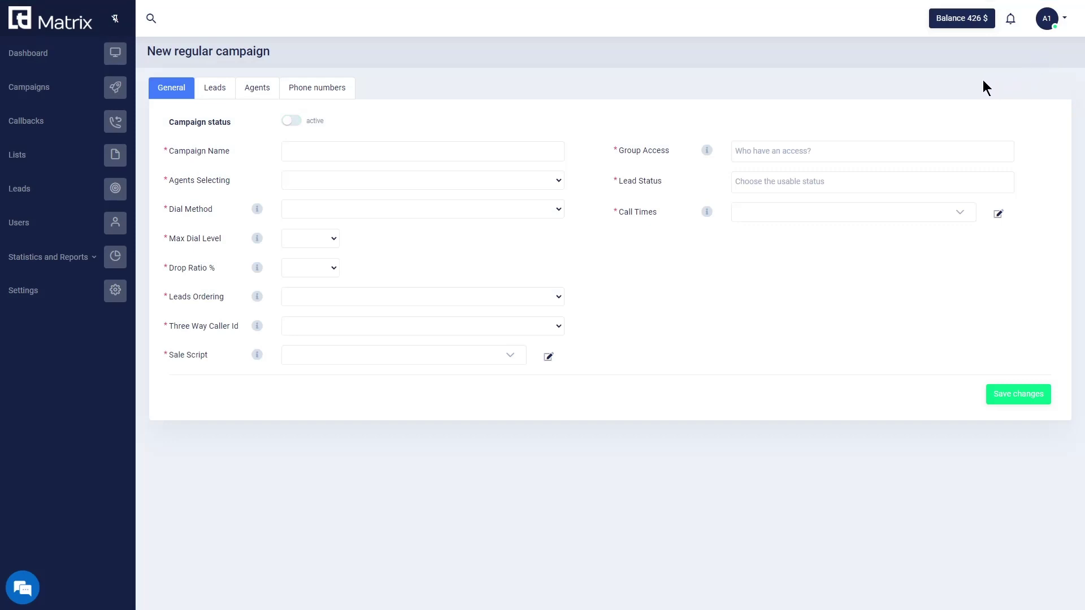
Name the new campaign "Test campaign" and open the Agents Selecting options
left_click(296, 122)
left_click(296, 120)
left_click(294, 151)
type("Test ")
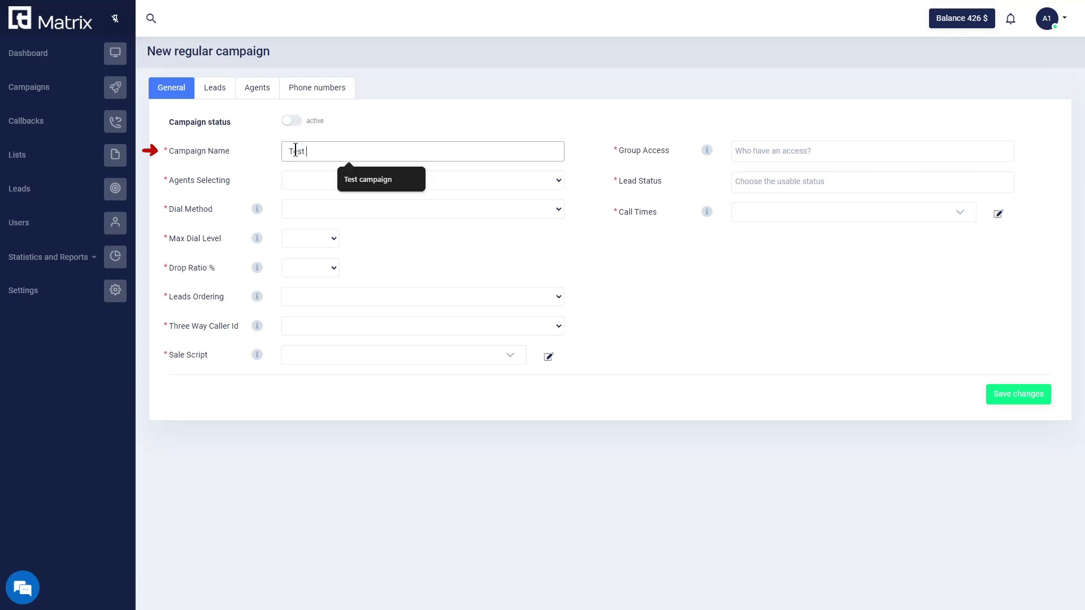
type("campaign")
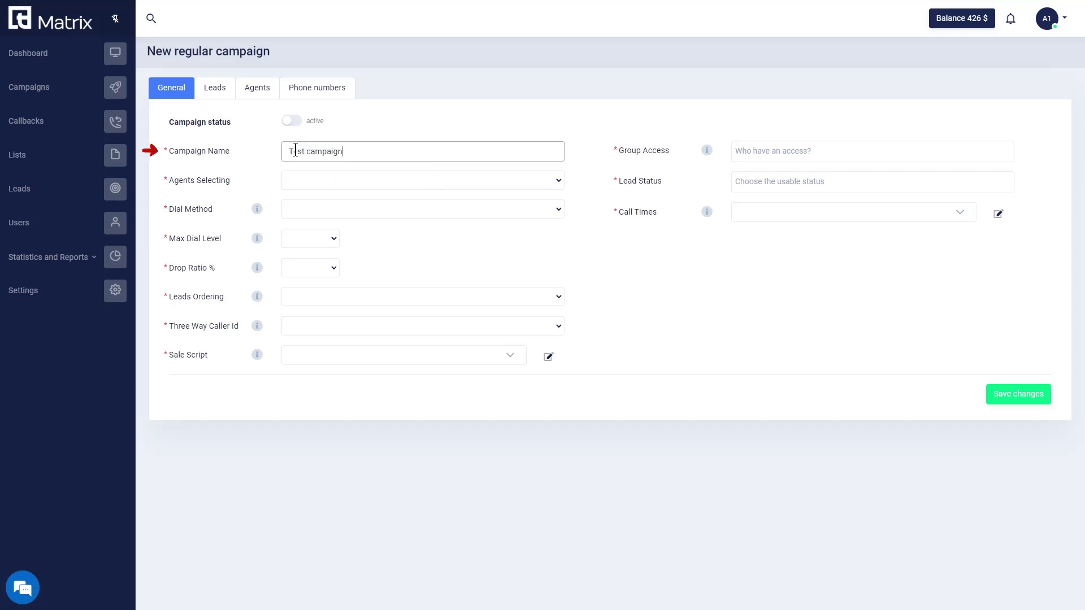
left_click(309, 179)
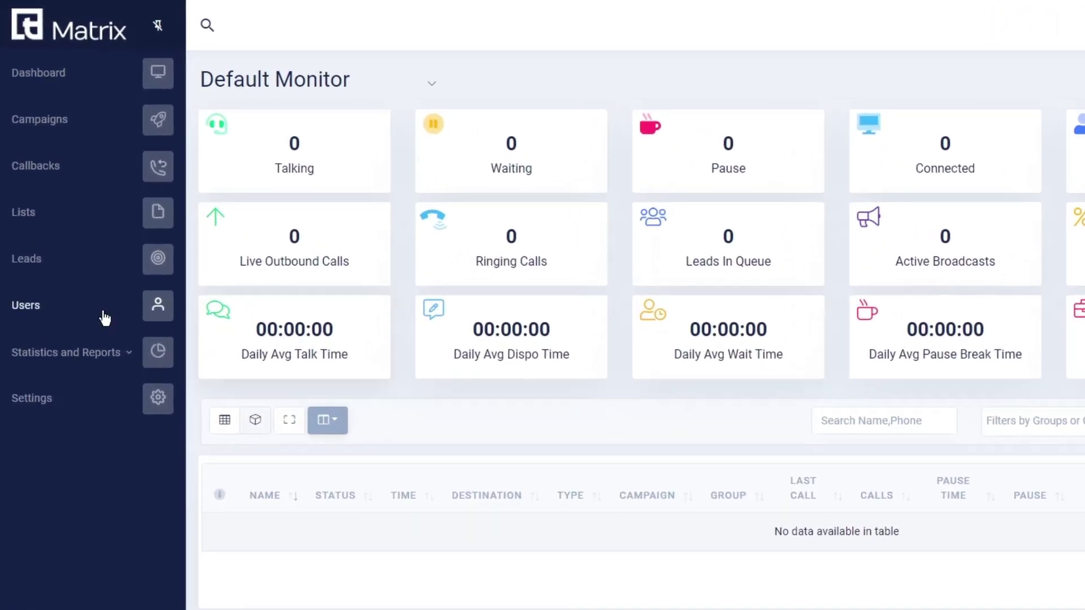
Edit the country ranks of user Agent 1, setting Australia to 1 and Belgium to 2, and save the user
left_click(41, 308)
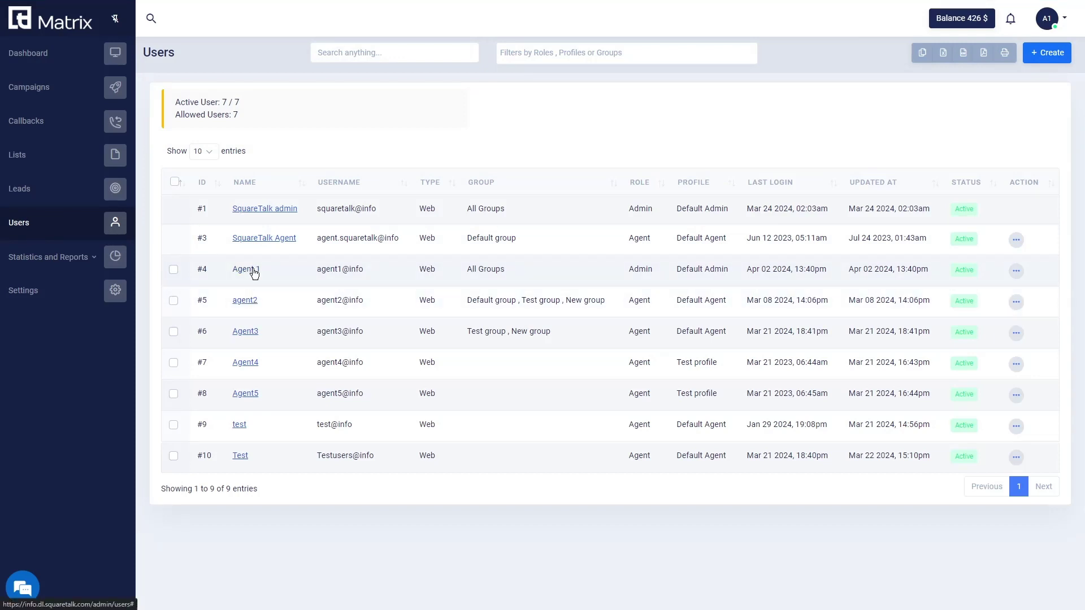
left_click(252, 271)
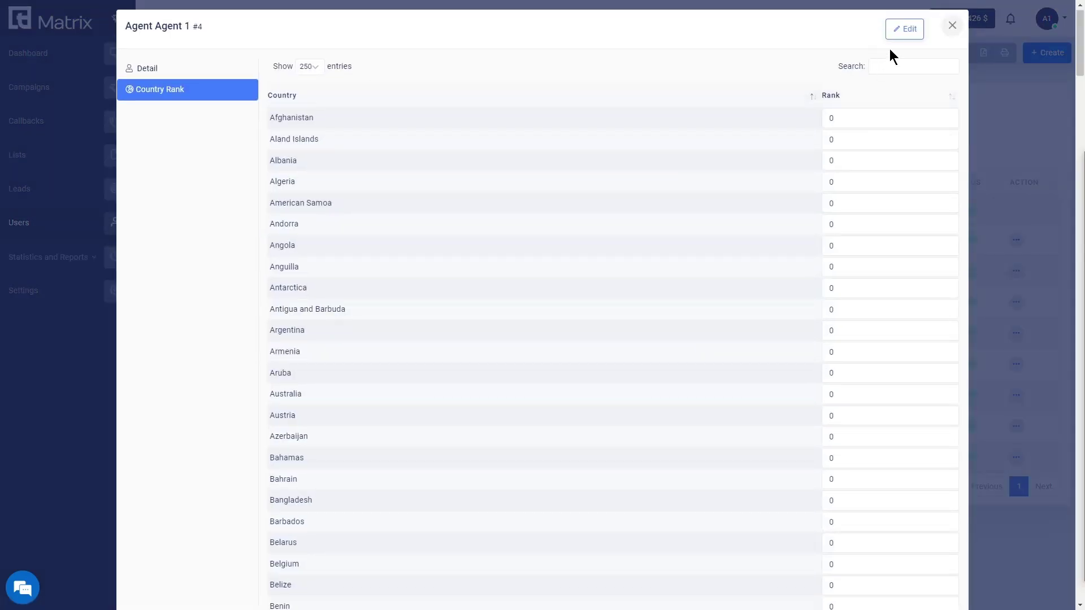
left_click(906, 34)
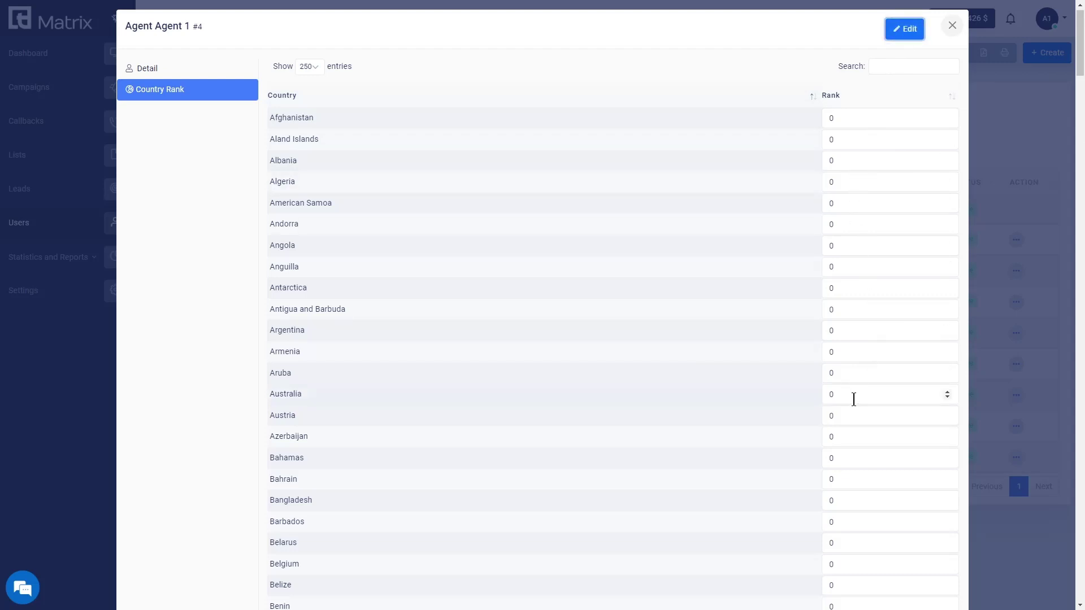
left_click_drag(854, 400, 798, 395)
type("1")
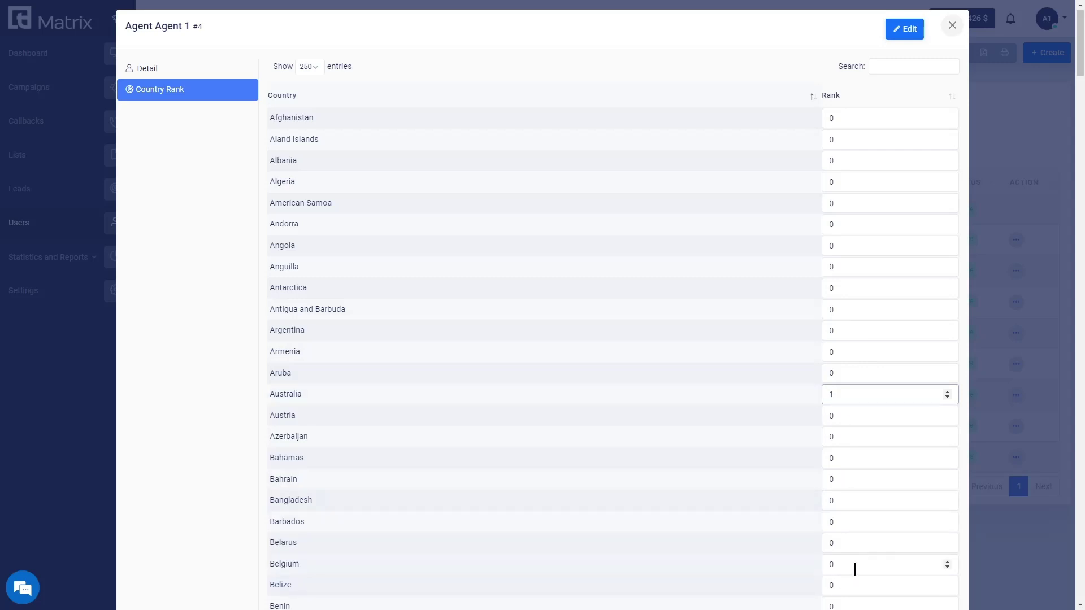
left_click_drag(855, 570, 840, 536)
type("2")
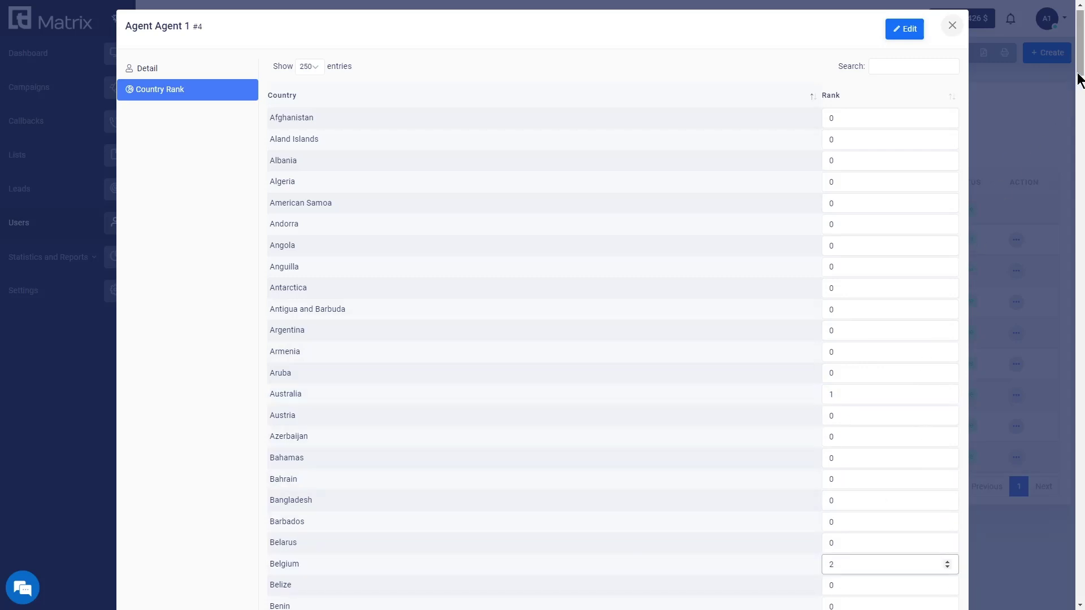
left_click_drag(1078, 78, 995, 595)
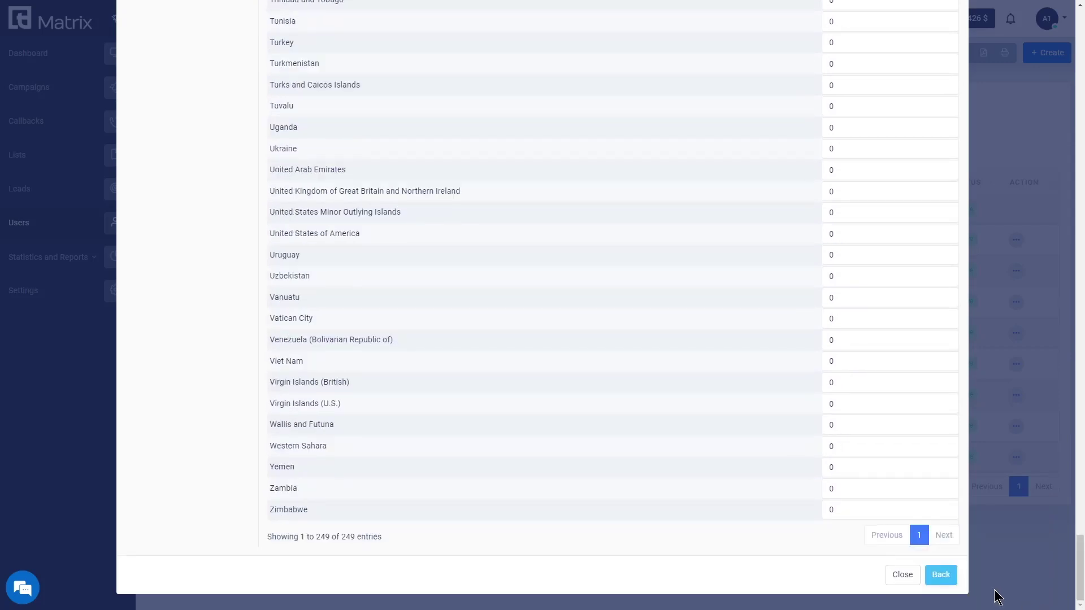
left_click(939, 576)
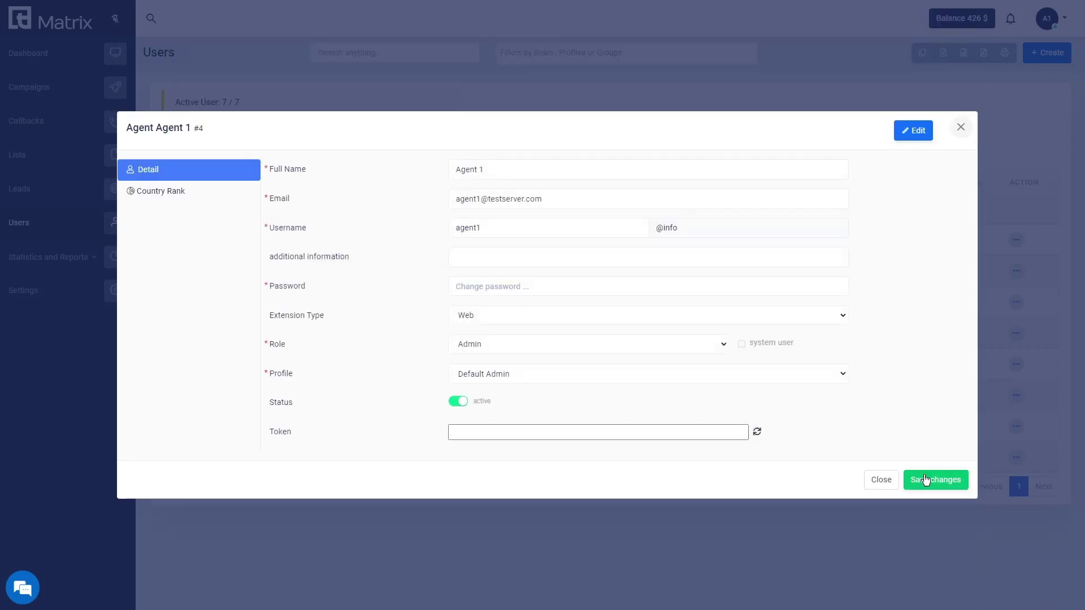
left_click(926, 481)
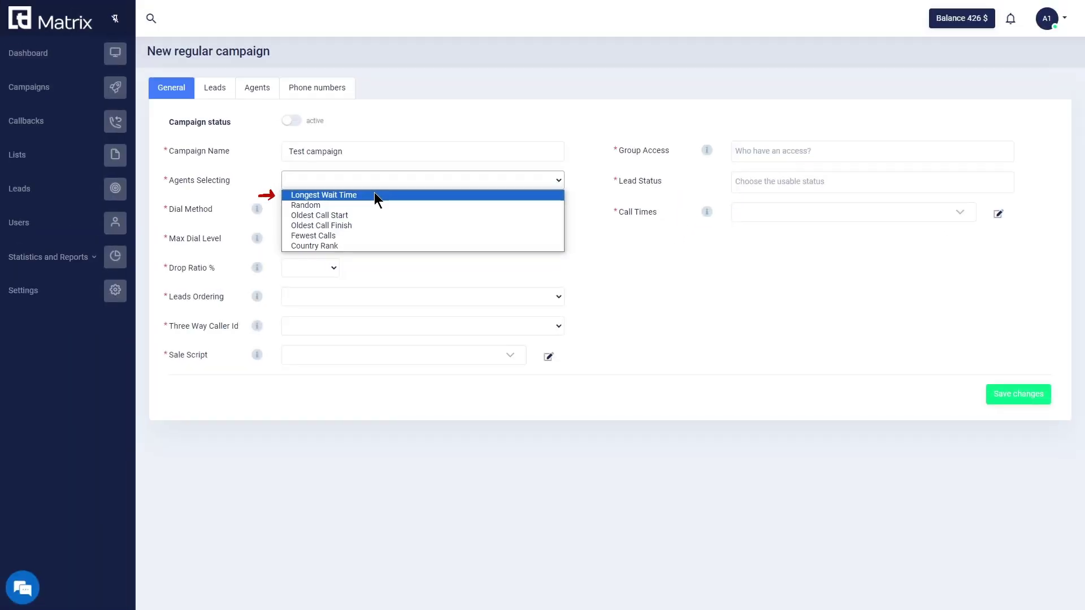
Set the new campaign's agent selection to Longest Wait Time and its dial method to Predictive
left_click(375, 195)
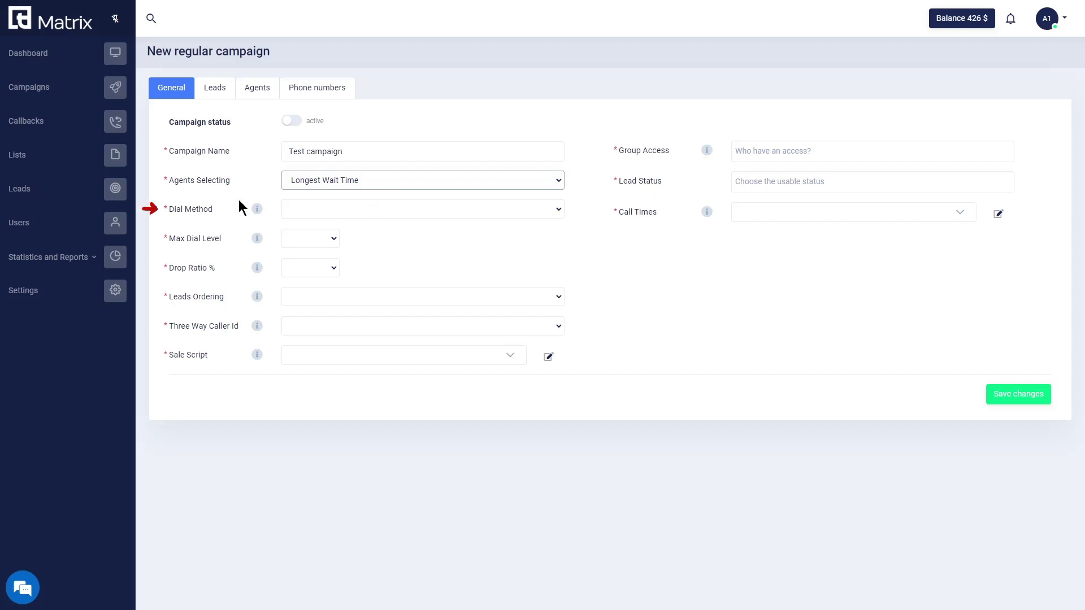
left_click(306, 208)
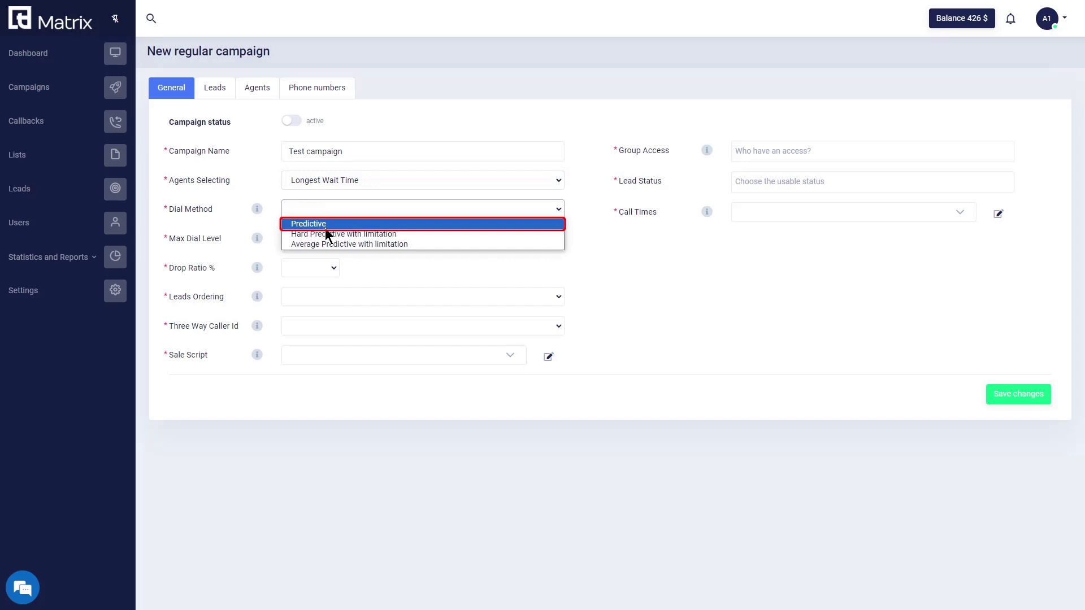
left_click(325, 228)
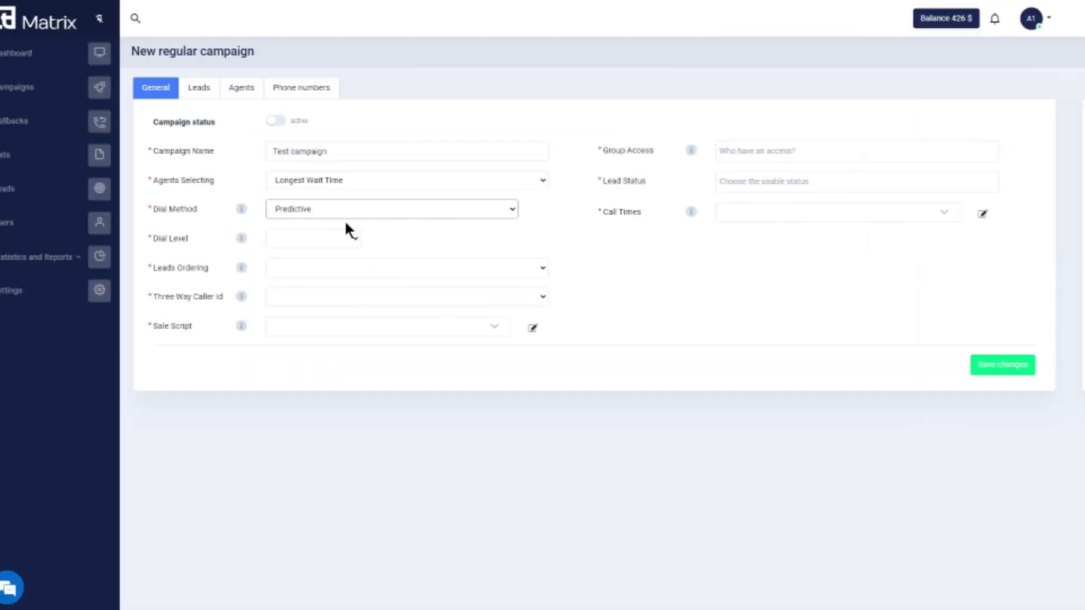
Choose a dial level of 8 for the Predictive dial method
left_click(314, 241)
scroll(361, 307, "down", 5)
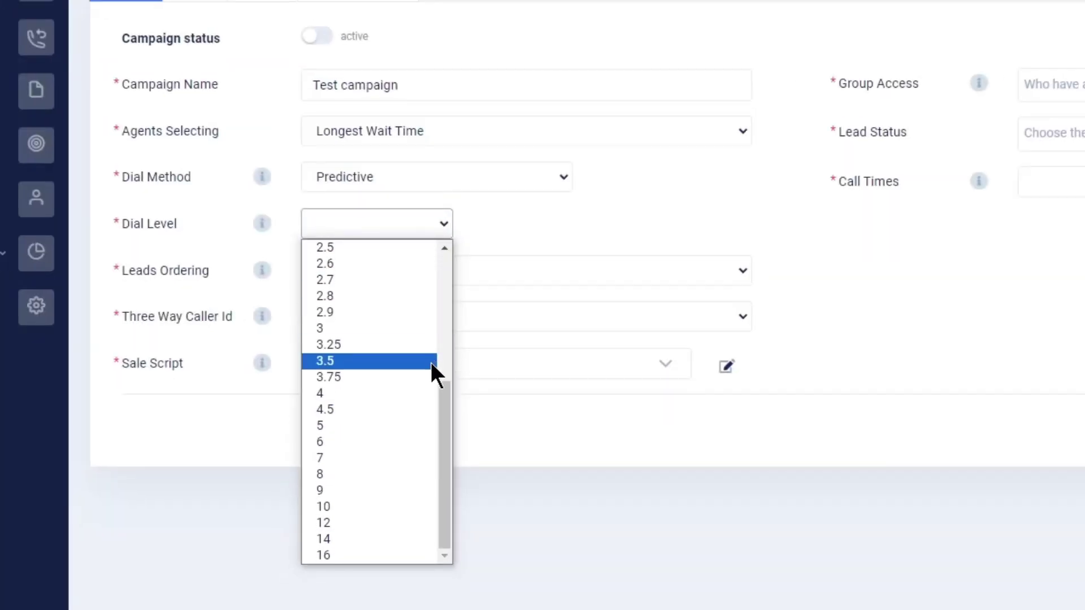
left_click(414, 474)
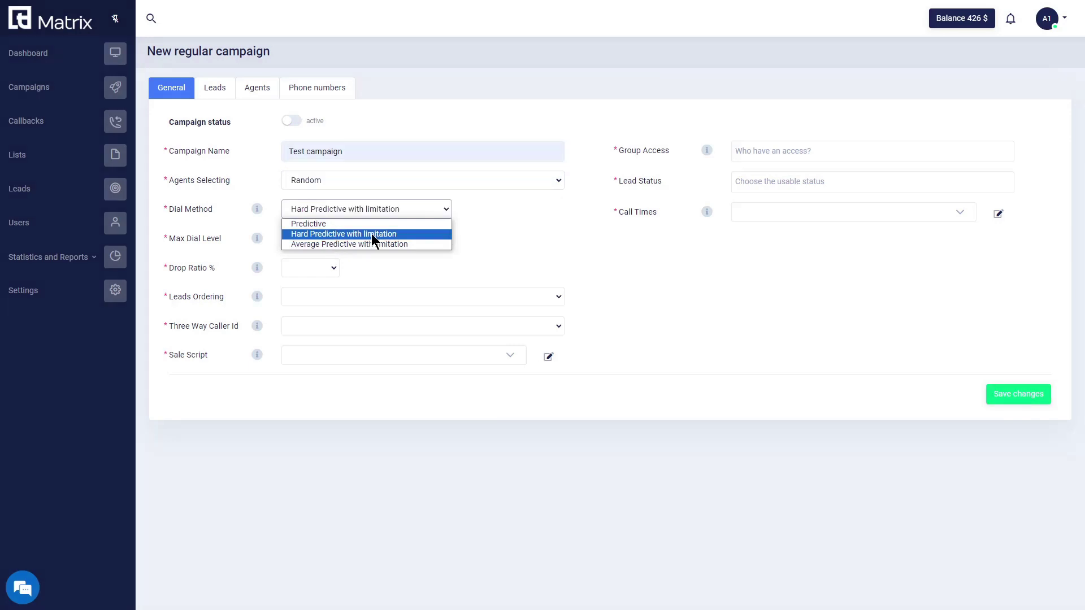
Switch the dial method to Hard Predictive with limitation and browse its Max Dial Level and Drop Ratio % values
left_click(372, 233)
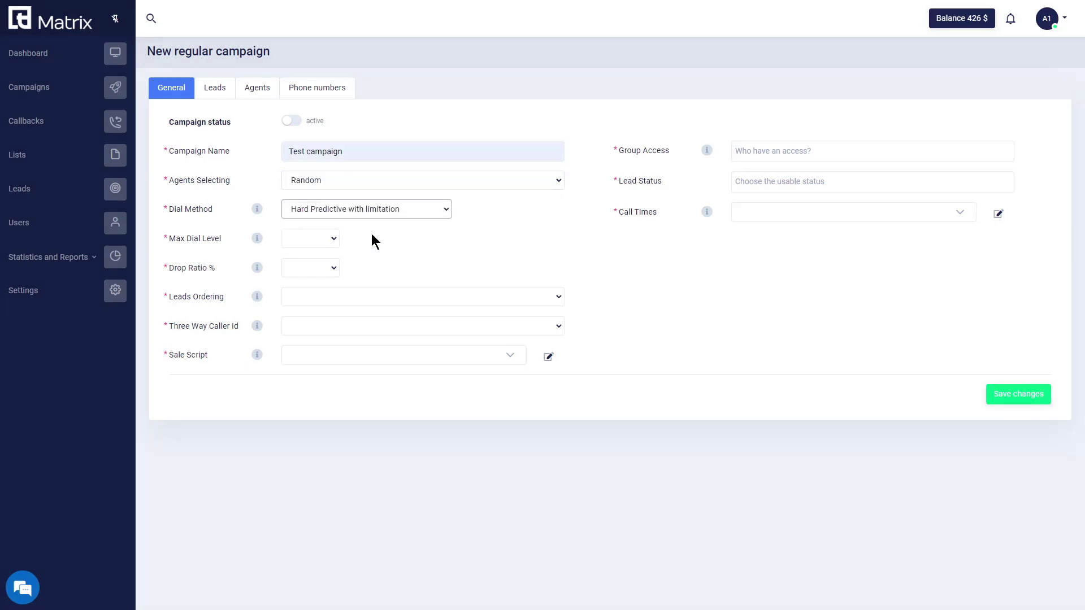
left_click(333, 240)
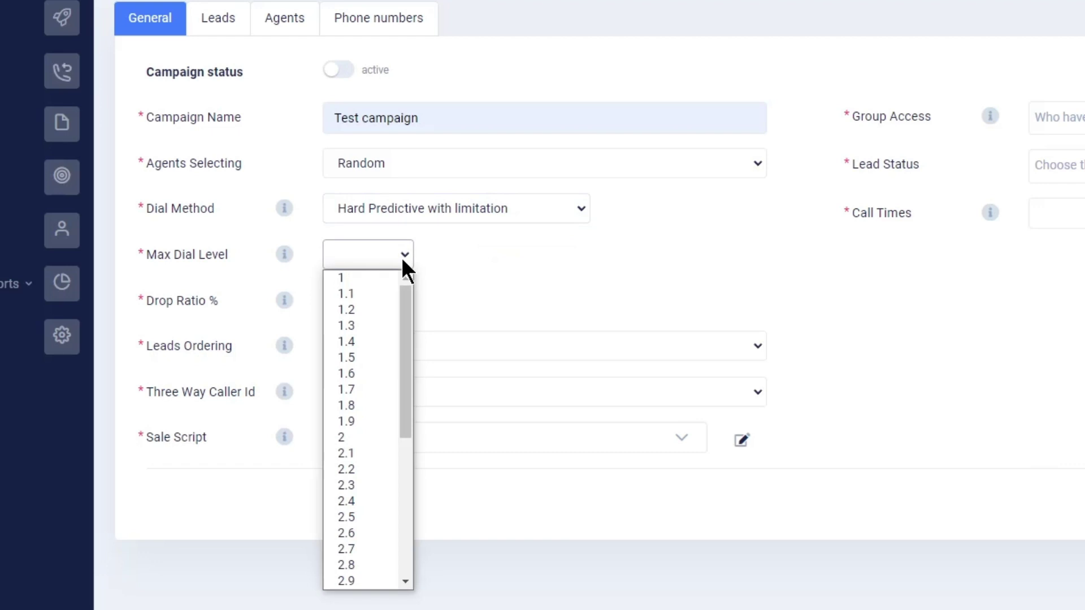
scroll(389, 402, "down", 3)
left_click(387, 398)
left_click(399, 300)
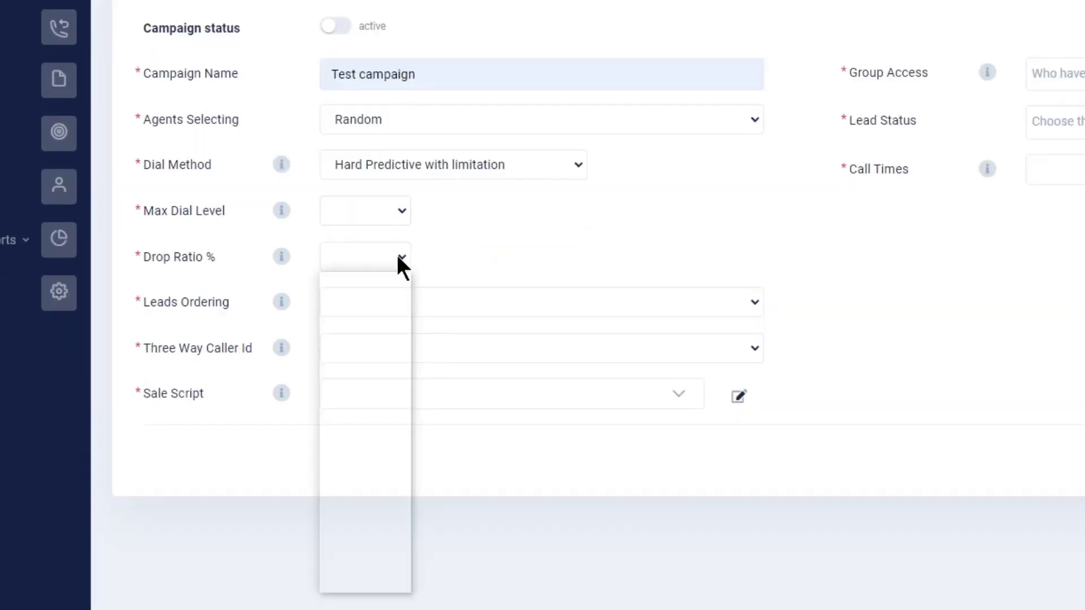
scroll(388, 340, "down", 7)
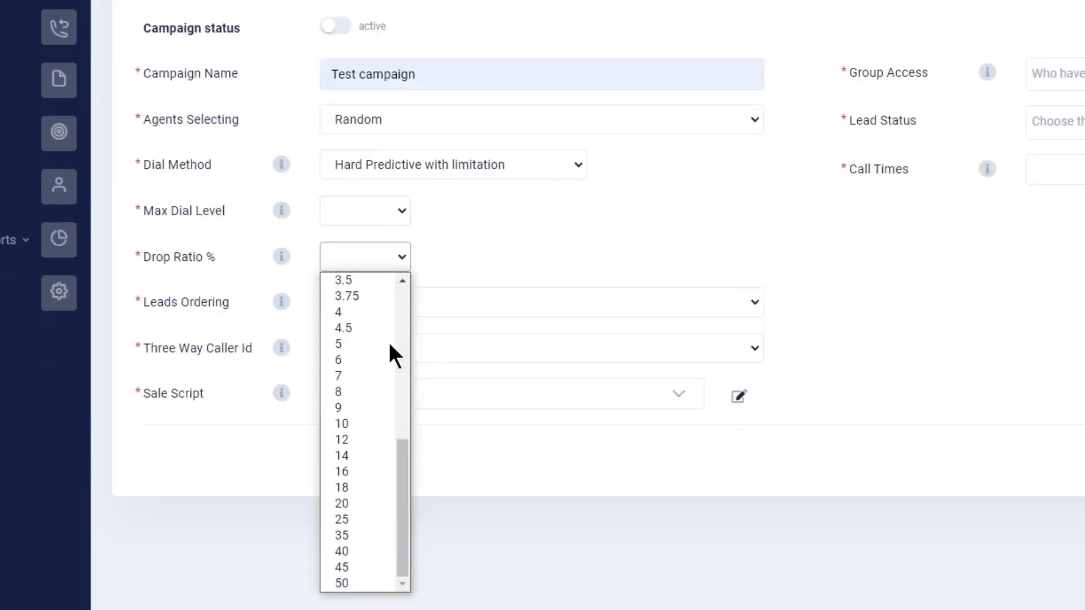
scroll(388, 340, "up", 3)
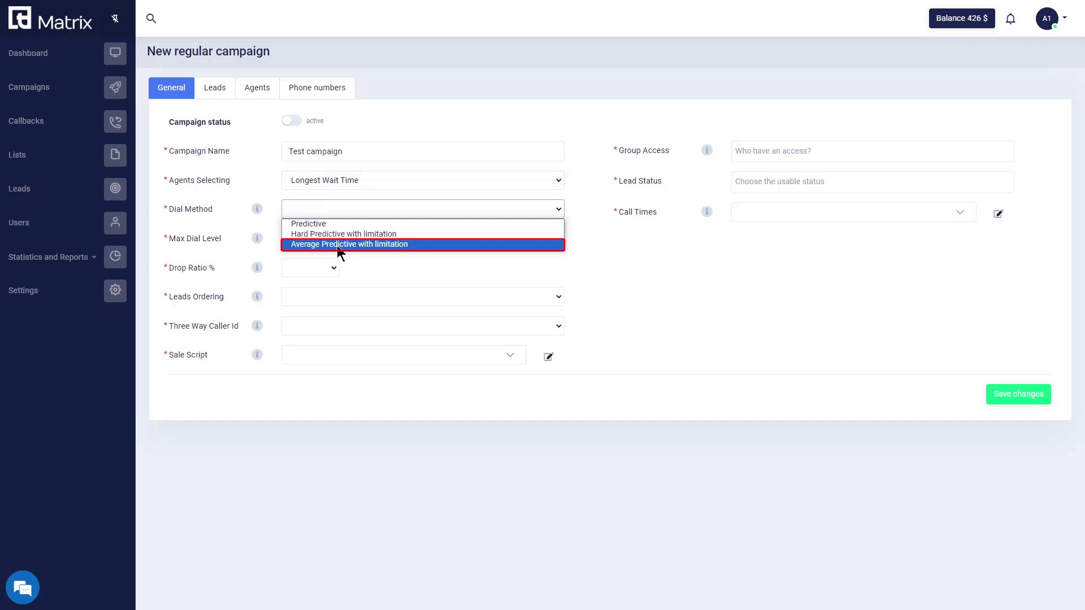
Set the dial method to Average Predictive with limitation, with a Max Dial Level of 2.1 and a Drop Ratio of 2.4 %
left_click(337, 245)
left_click(349, 210)
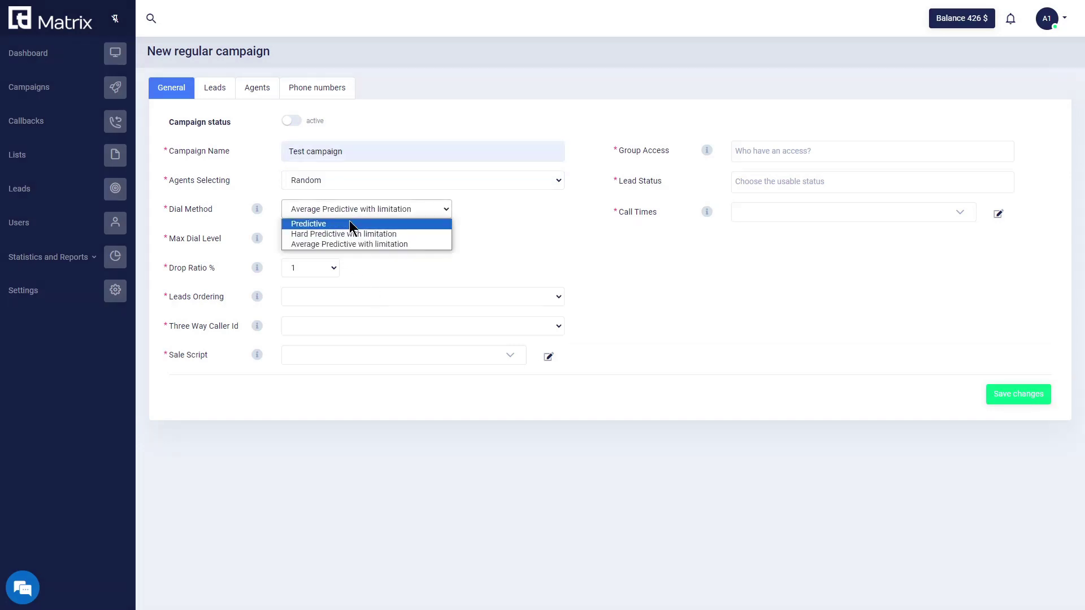
left_click(340, 246)
left_click(336, 242)
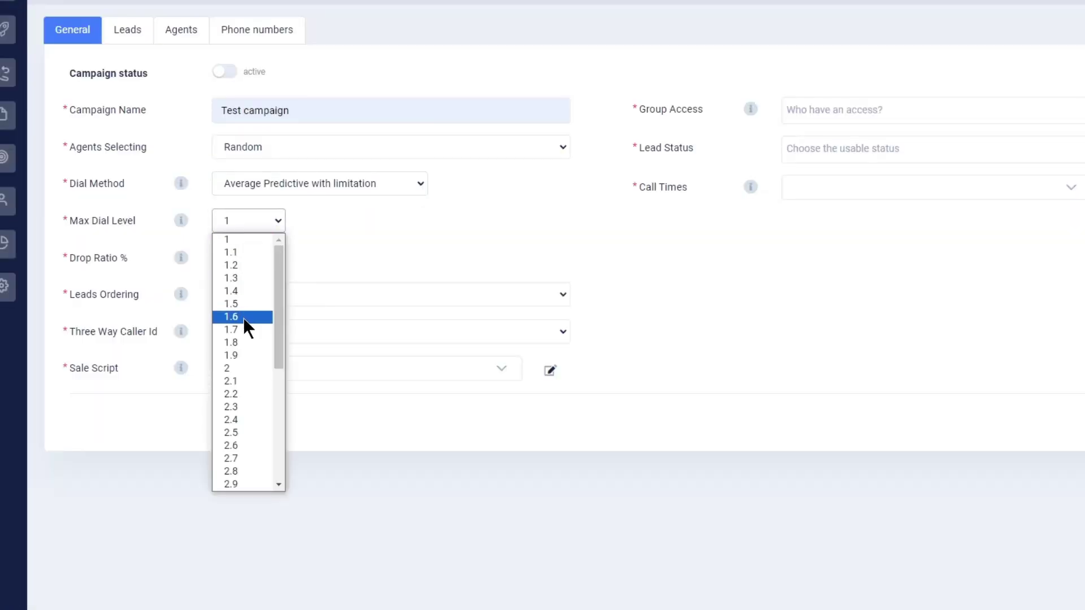
left_click(235, 380)
left_click(268, 258)
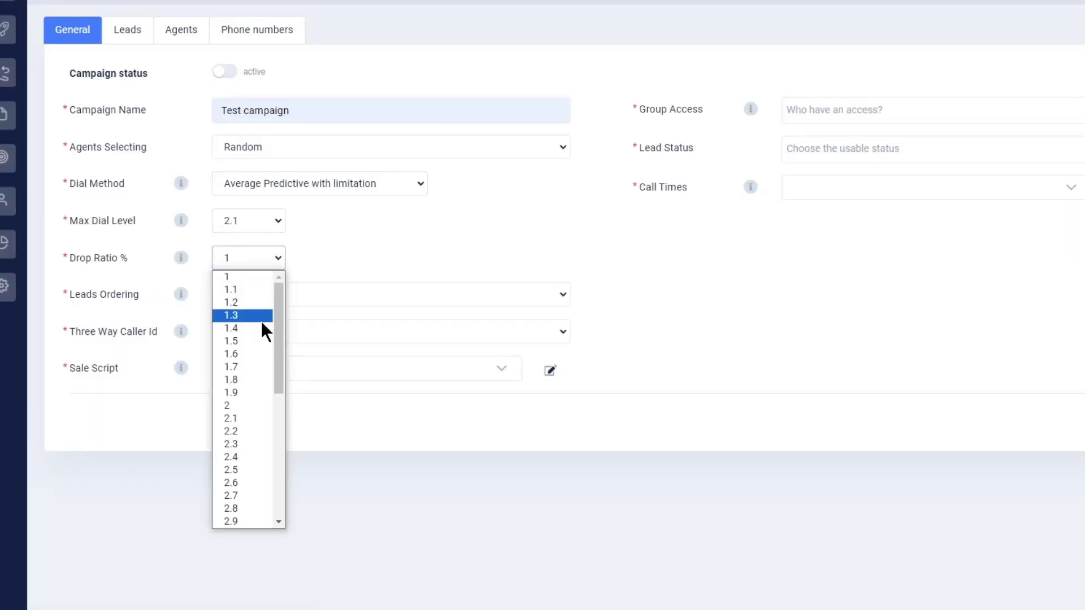
left_click(239, 457)
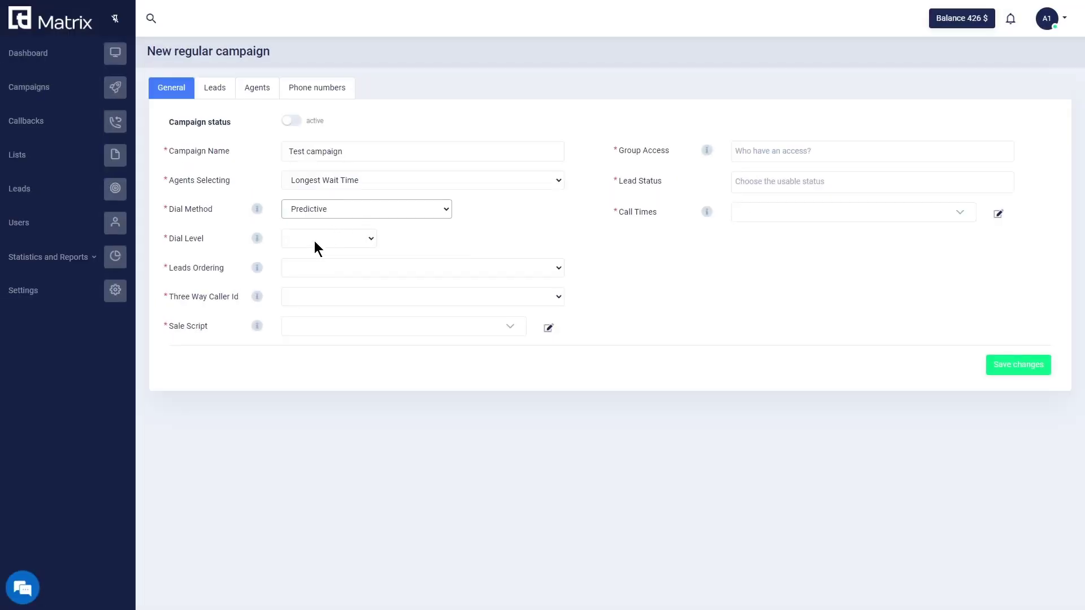
Set the Predictive campaign's dial level to 3 and open the Leads Ordering options
left_click(315, 239)
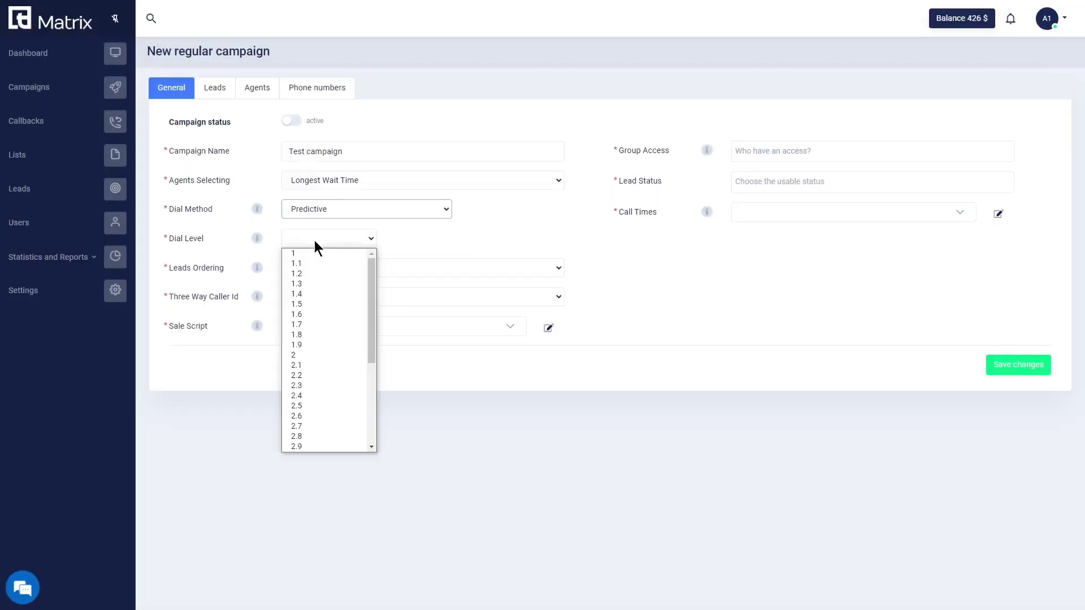
mouse_move(256, 238)
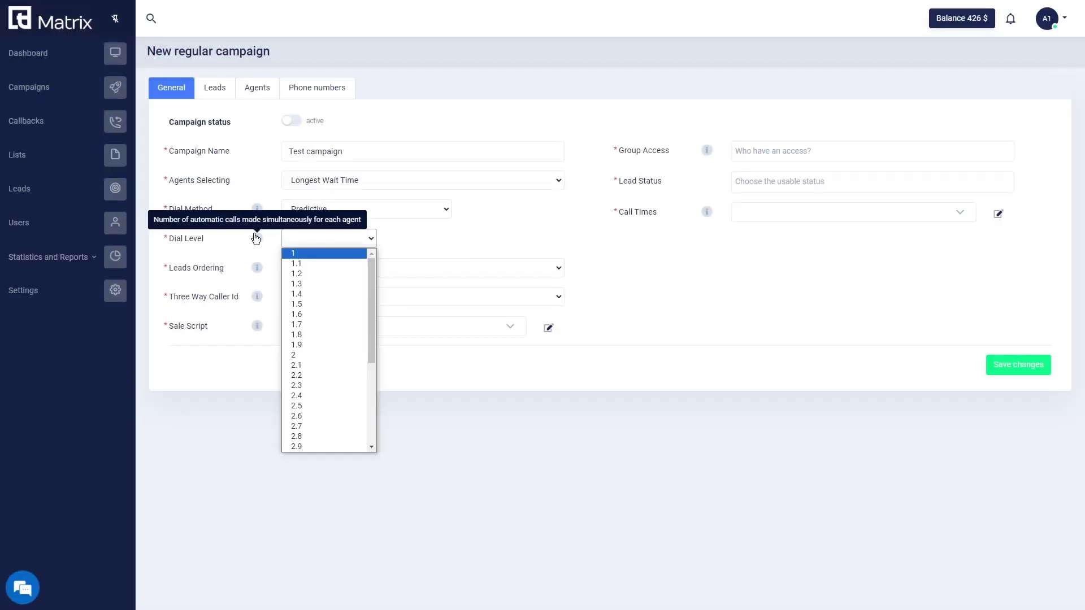
scroll(345, 361, "down", 5)
scroll(337, 334, "up", 4)
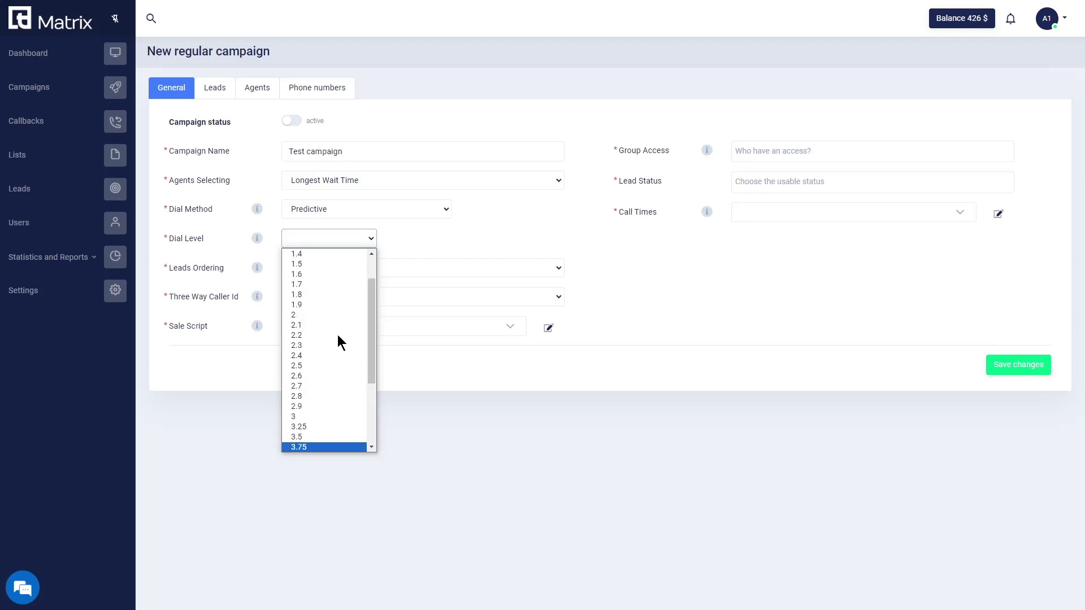
left_click(315, 416)
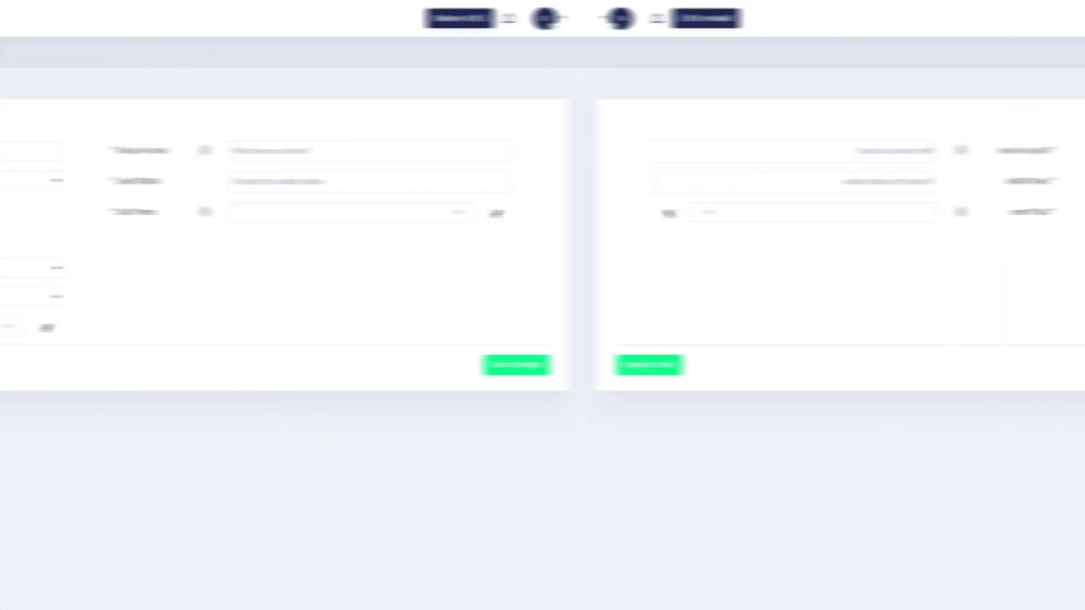
left_click(286, 268)
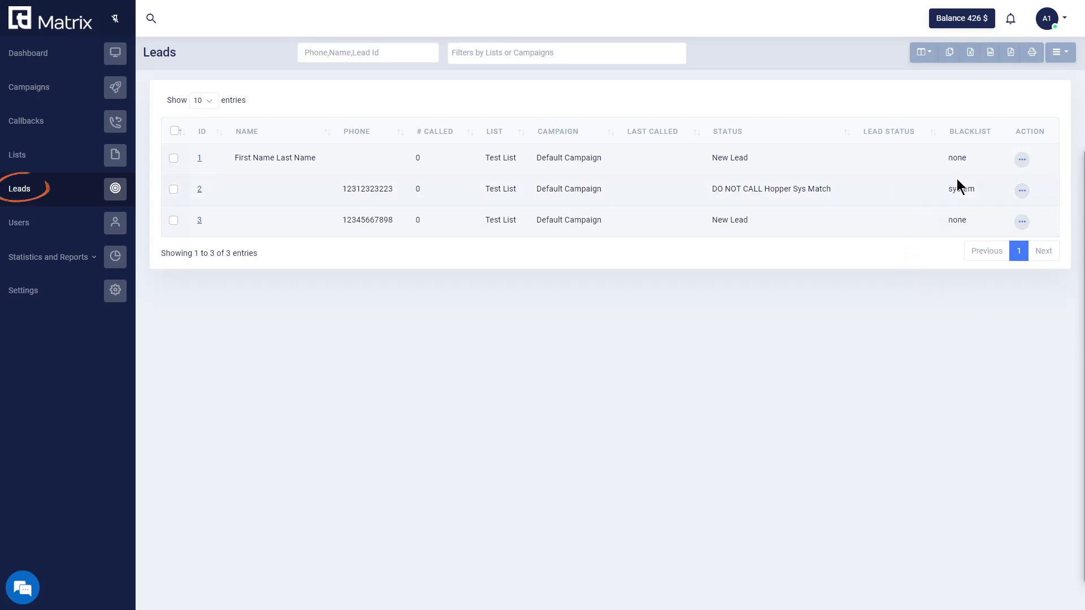
Edit lead 3, set its Rank to 5 and save the changes
left_click(1021, 223)
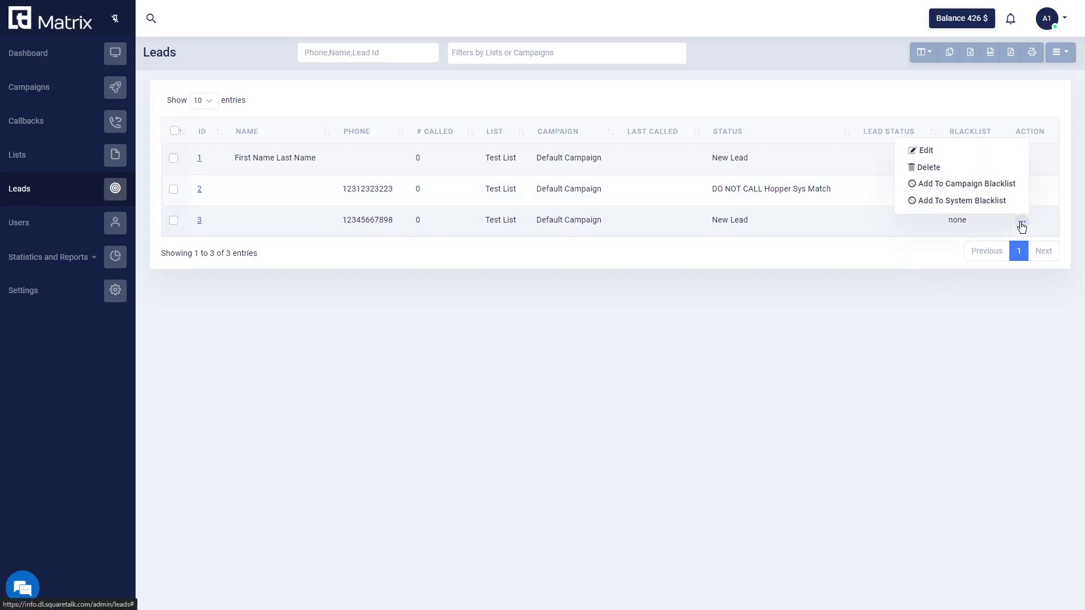
left_click(932, 154)
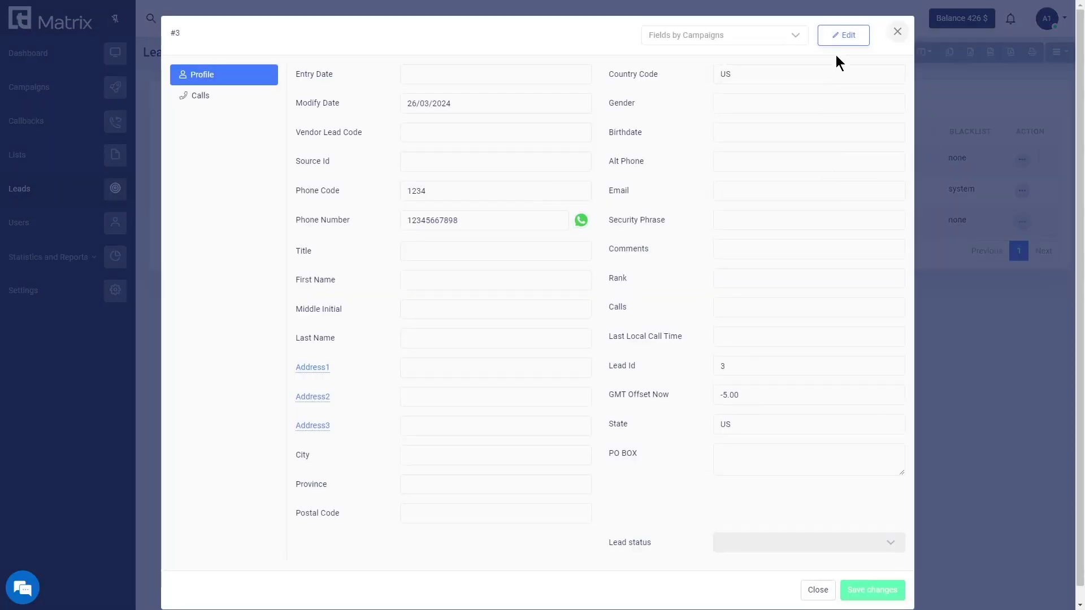
left_click(842, 35)
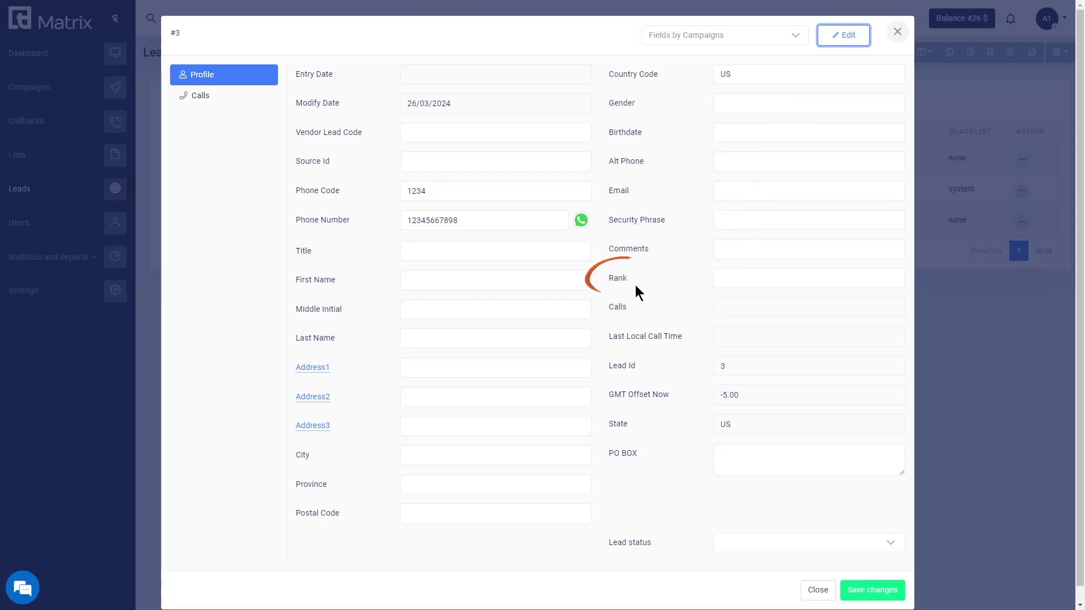
left_click(746, 284)
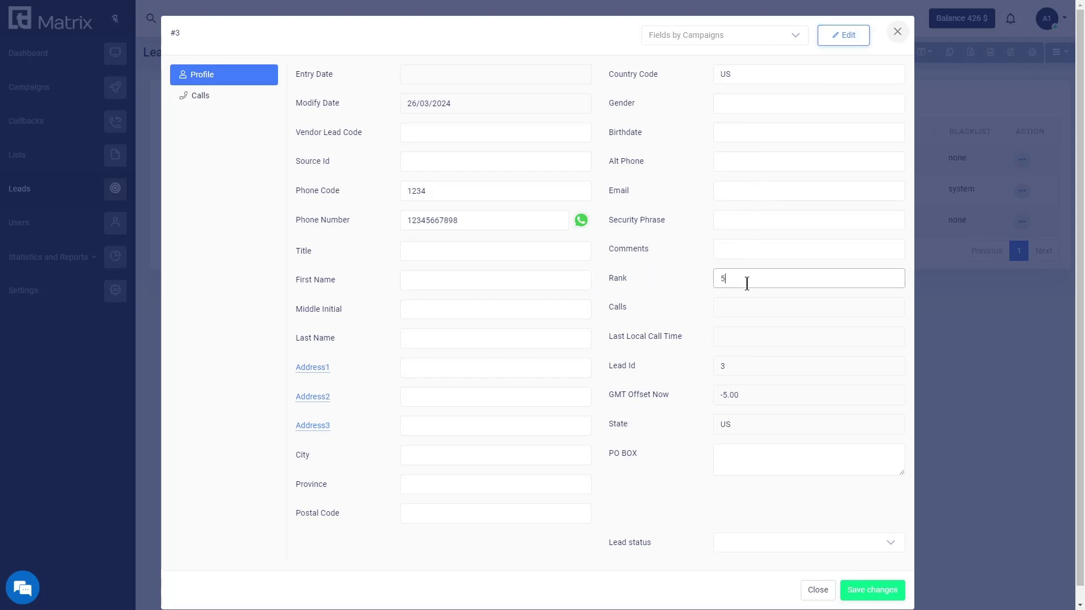
left_click(873, 595)
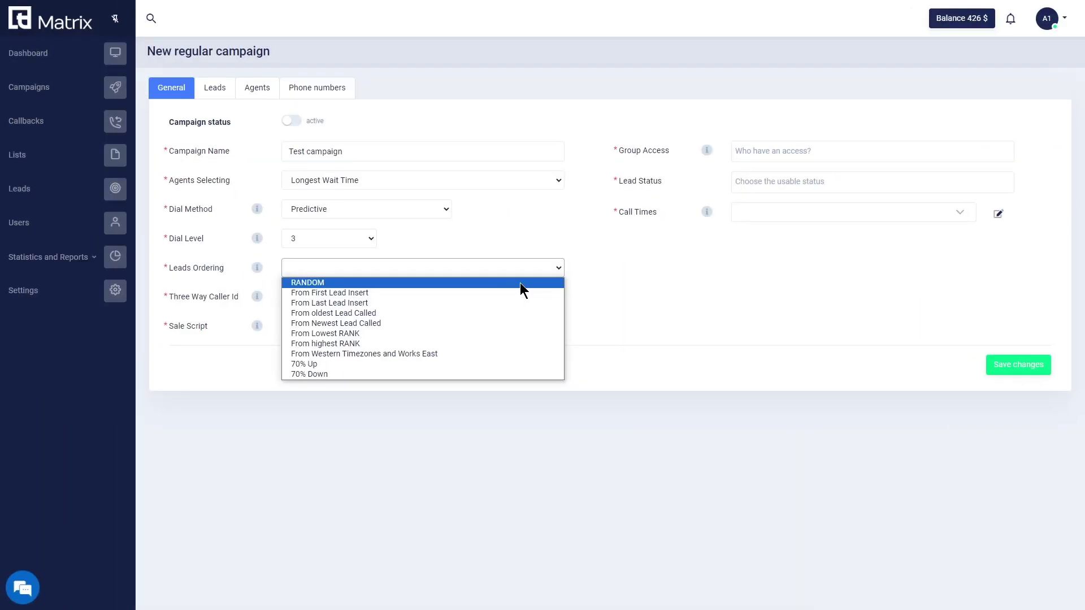
Set the new campaign's Leads Ordering to RANDOM and its Three Way Caller Id to campaign
left_click(519, 282)
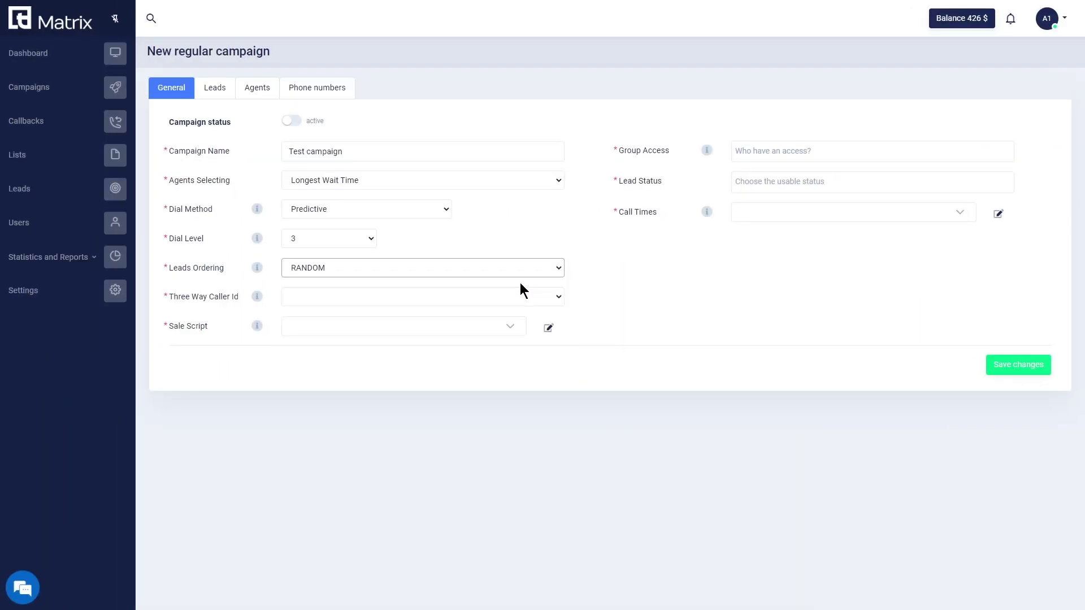
left_click(297, 297)
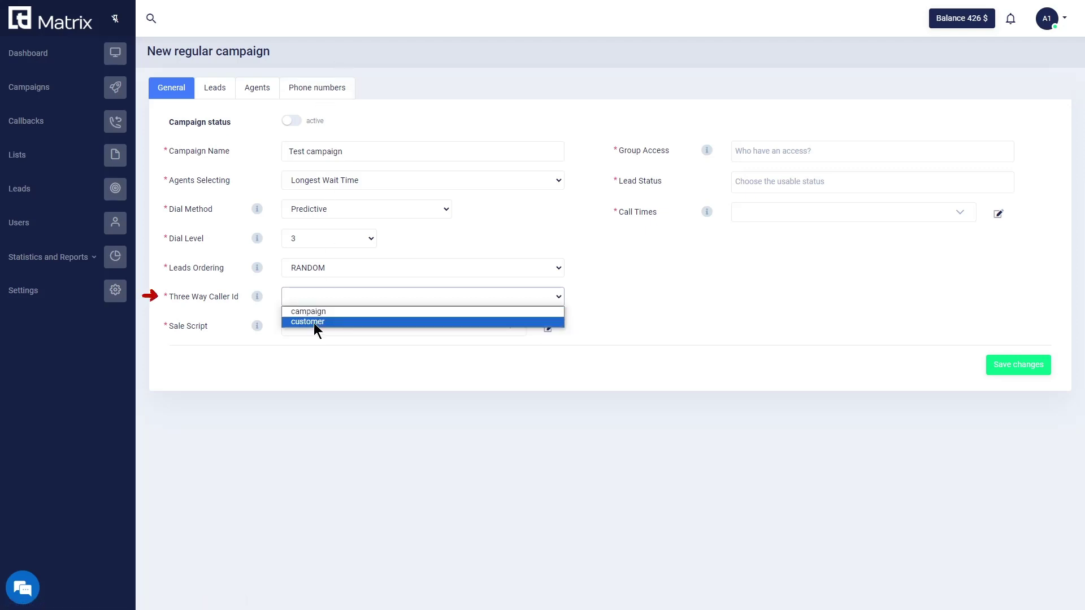
left_click(341, 313)
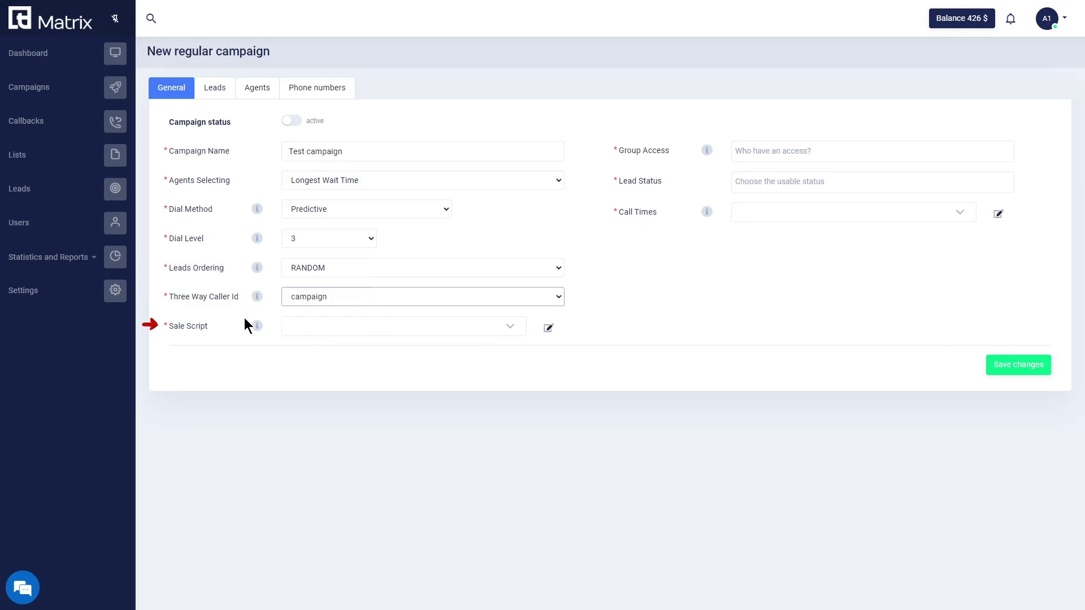
Open the Default sale script for editing and insert the lead's first name variable after "Hello"
left_click(314, 335)
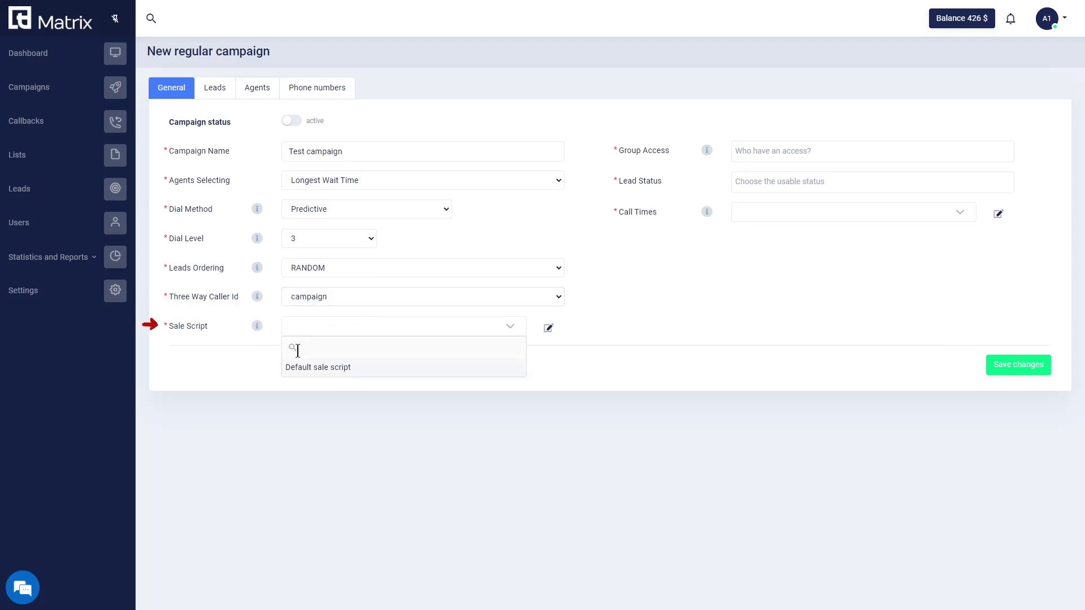
left_click(532, 342)
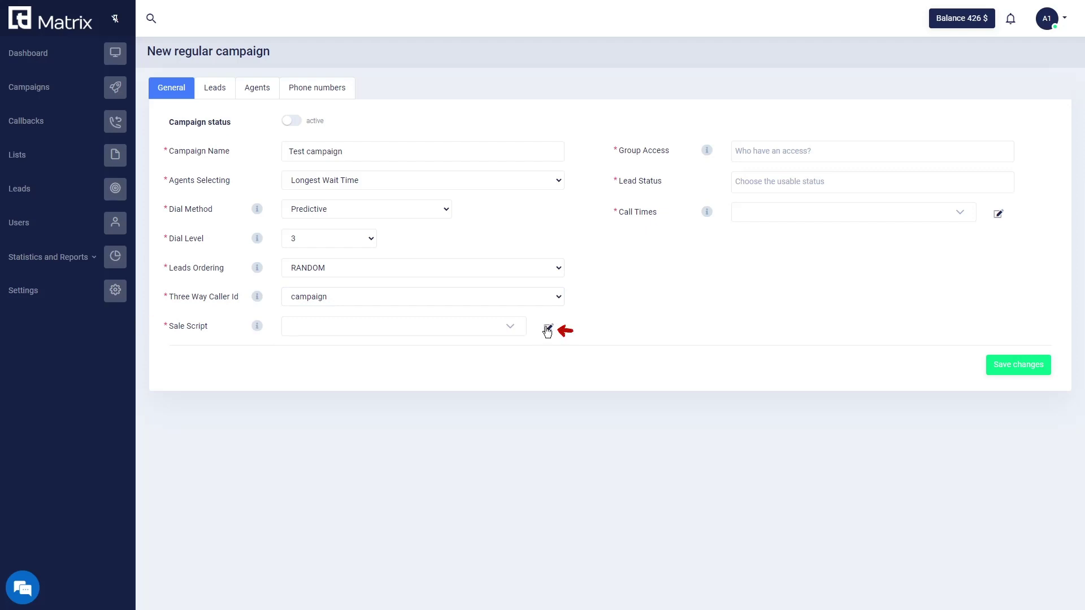
left_click(547, 329)
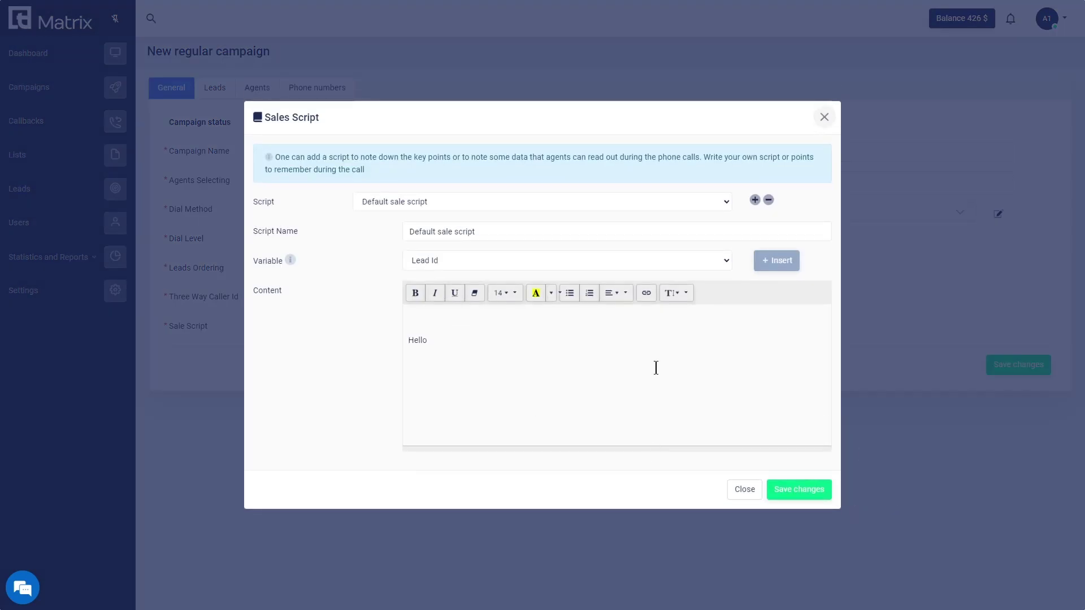
left_click(726, 262)
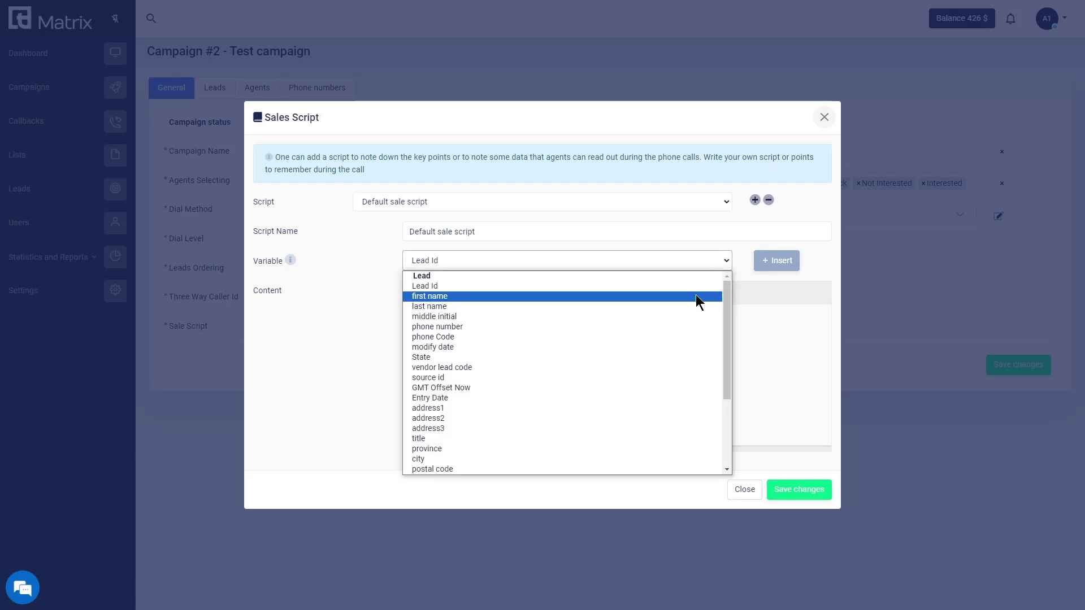
left_click(688, 299)
left_click(787, 268)
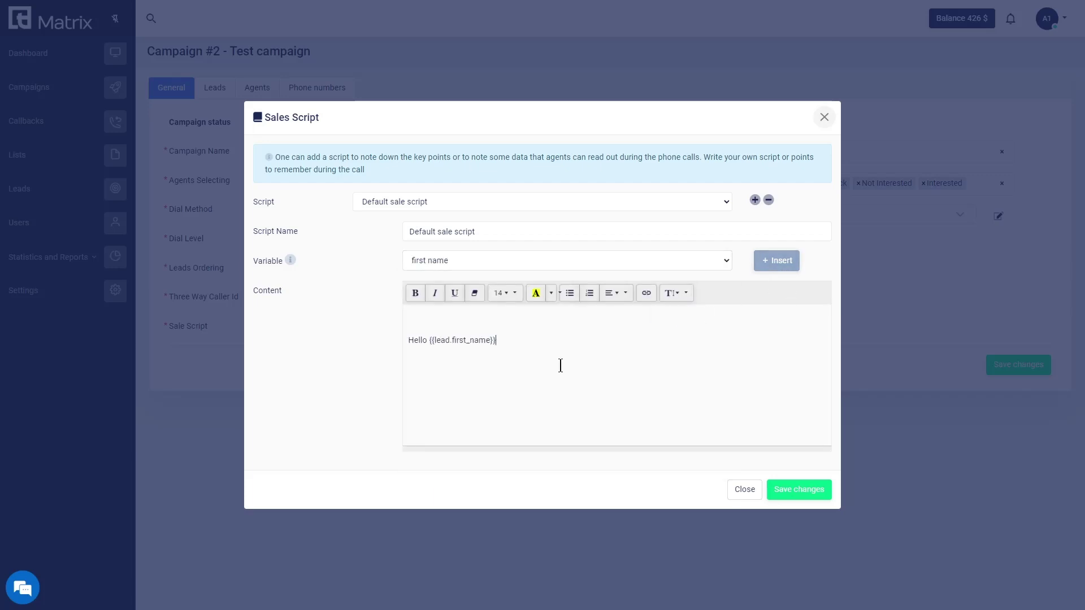
left_click(488, 375)
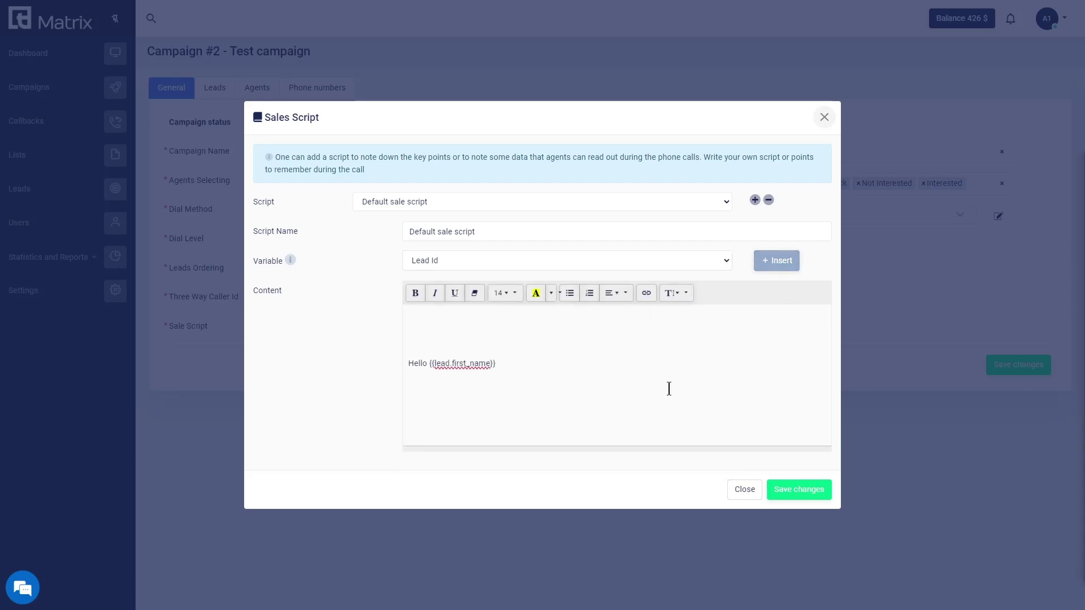
Browse the available script variables and add the line "Ask if interested in buying" to the Default sale script
left_click(716, 263)
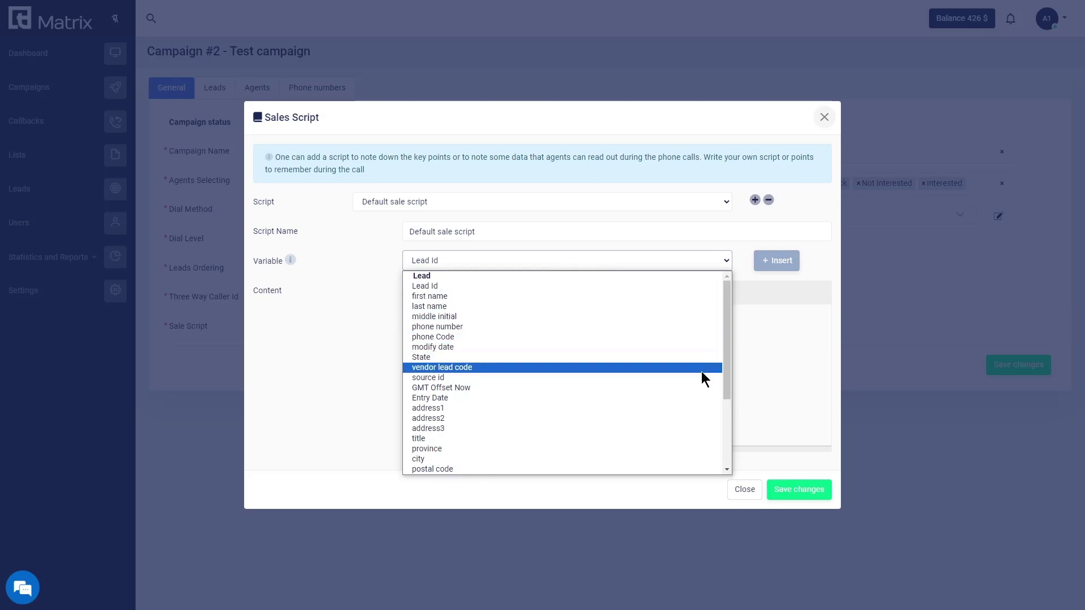
scroll(691, 426, "down", 3)
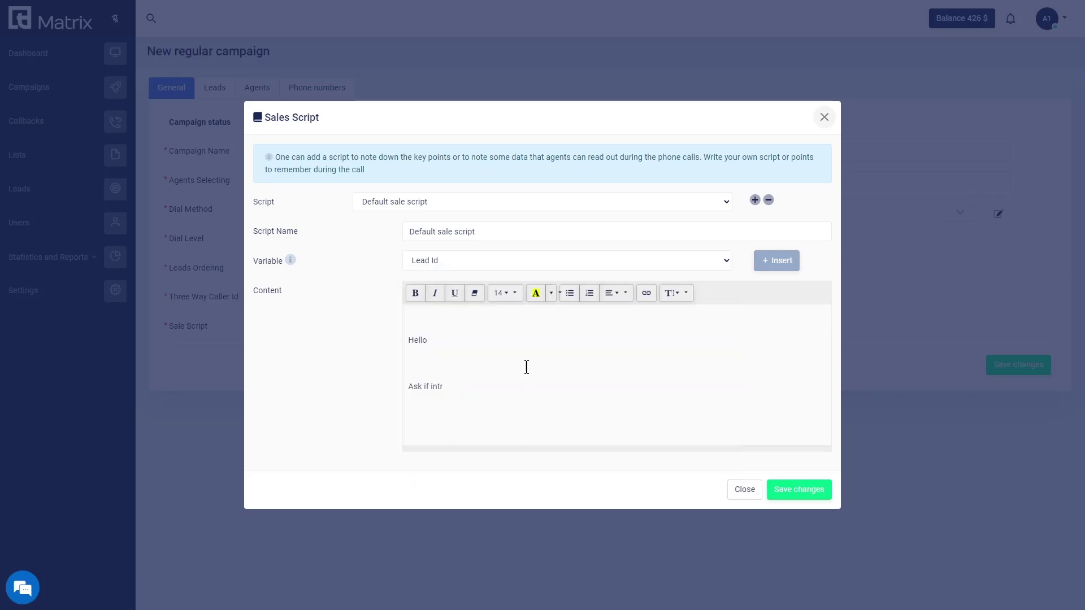
type("erested in buying")
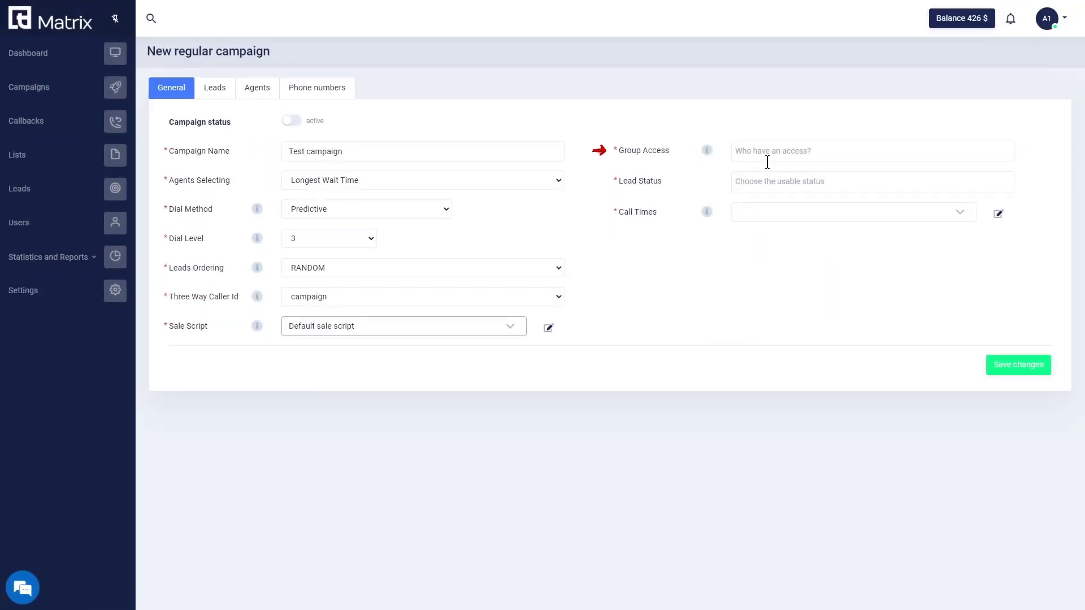
Add Agent3 to the Default group's current agents in the settings, save the group, and start creating another group
left_click(775, 151)
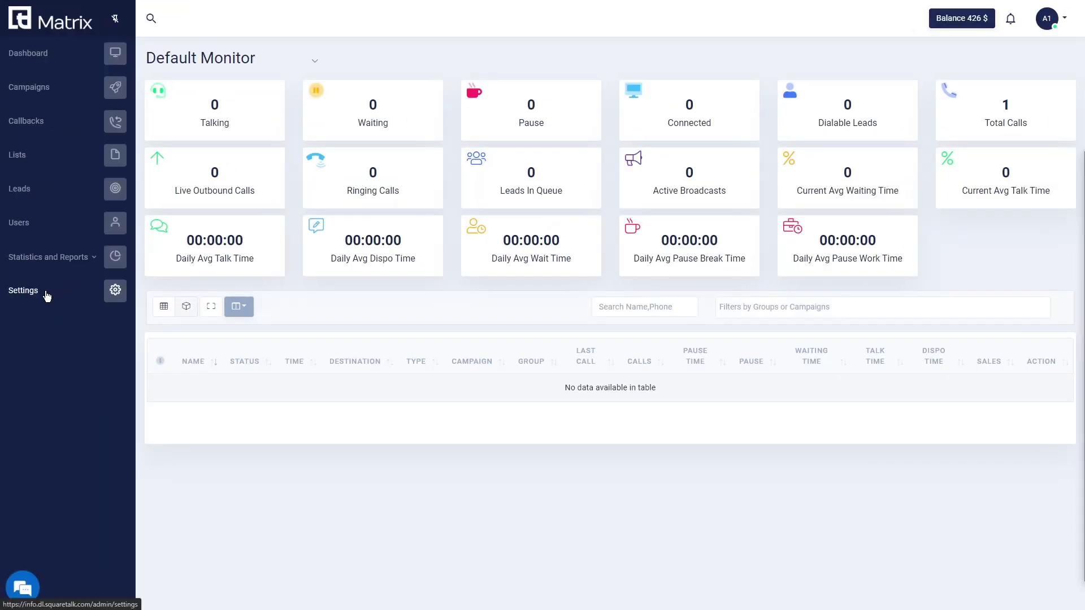
left_click(44, 294)
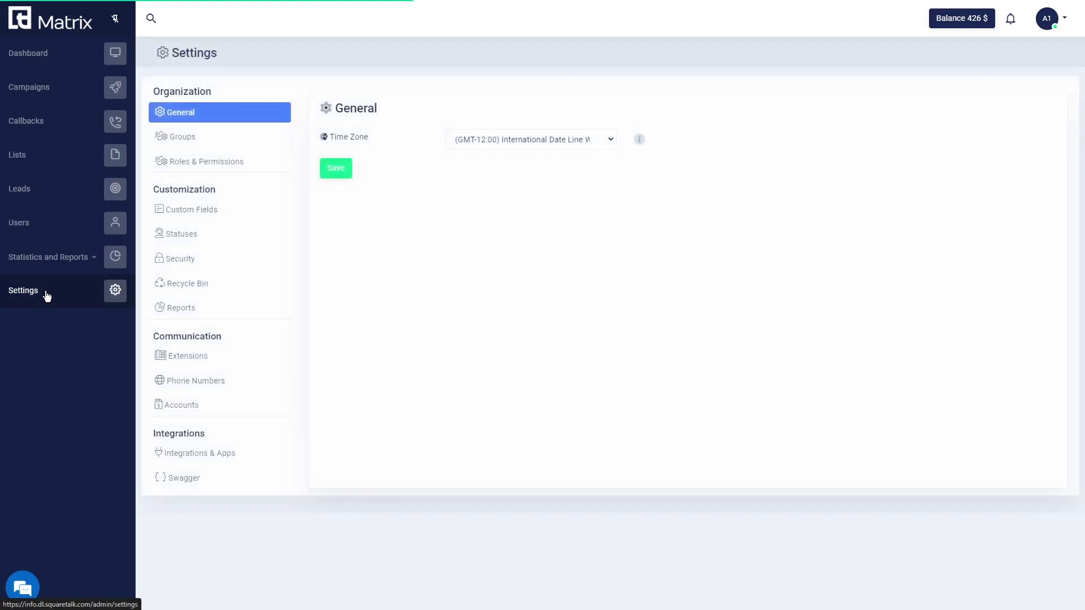
left_click(210, 139)
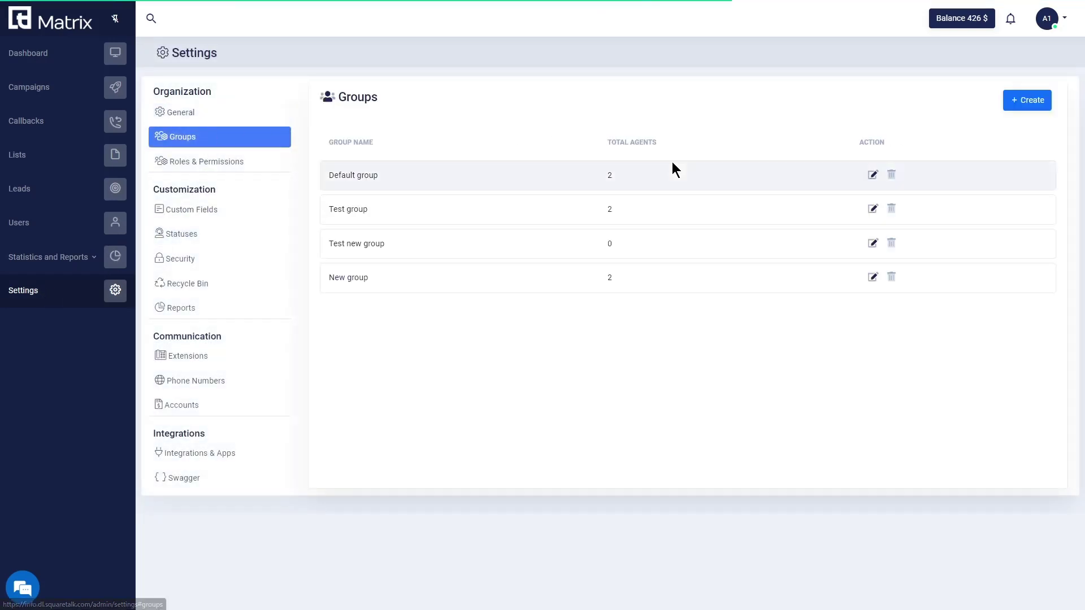
left_click(873, 175)
left_click_drag(333, 183, 628, 213)
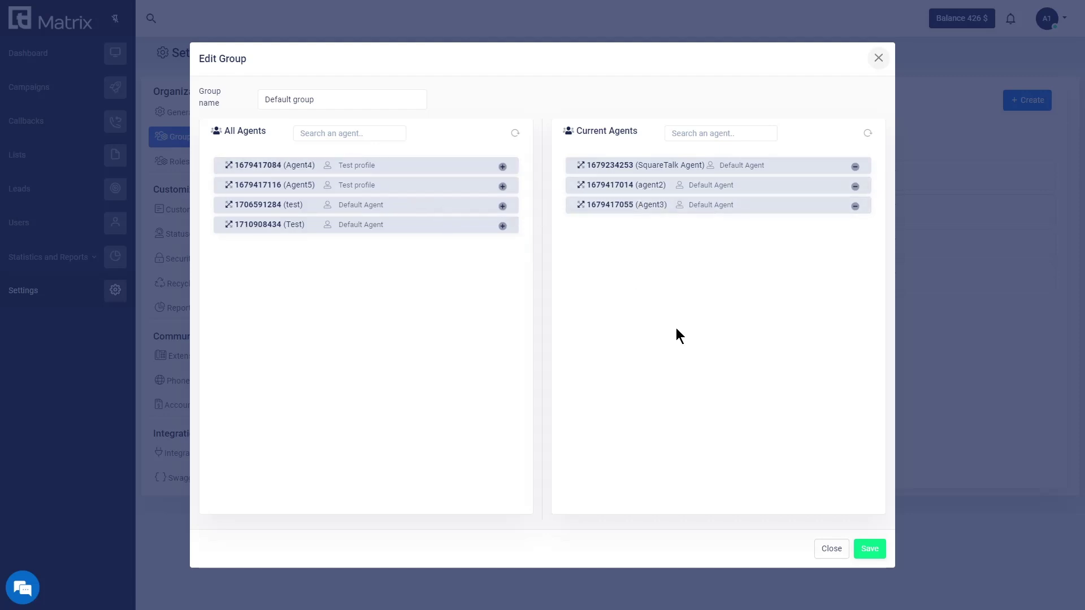
left_click(870, 550)
left_click(1015, 100)
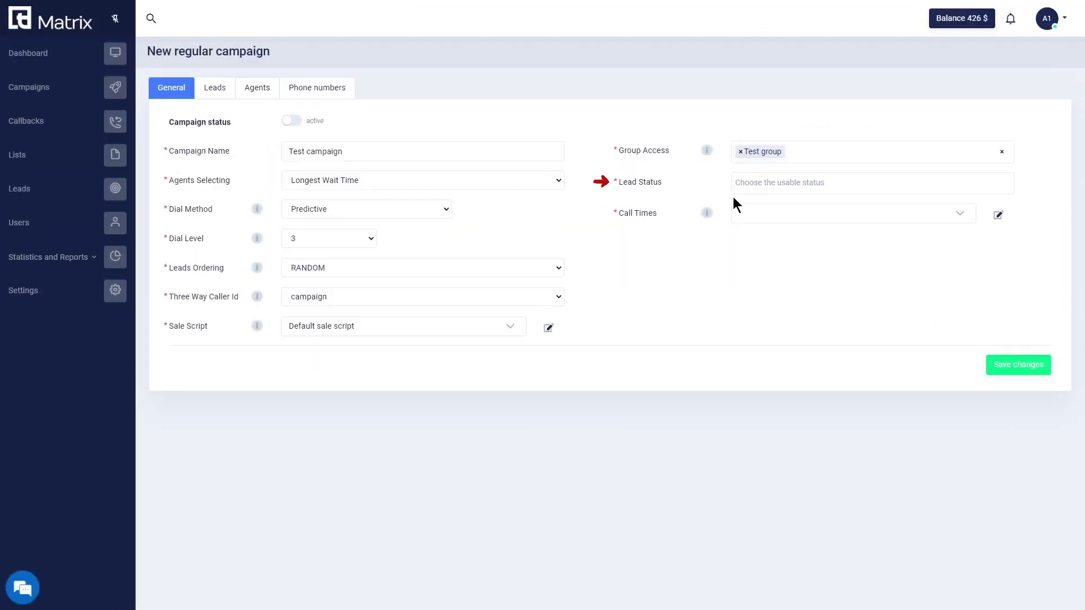
Create a lead status named "Test status" with type No Answer in the settings and save it
left_click(751, 183)
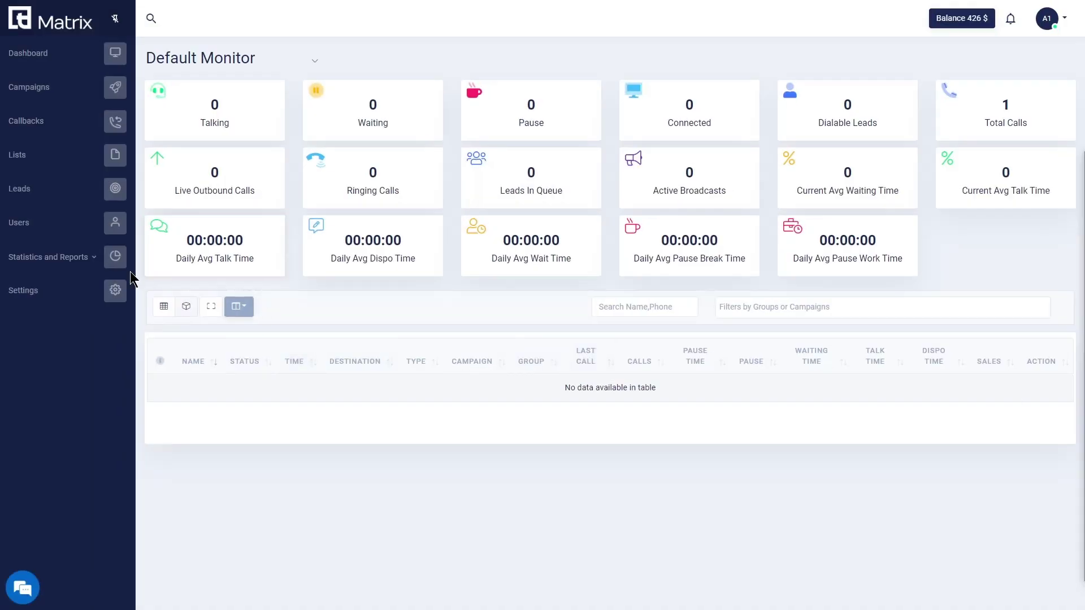
left_click(39, 295)
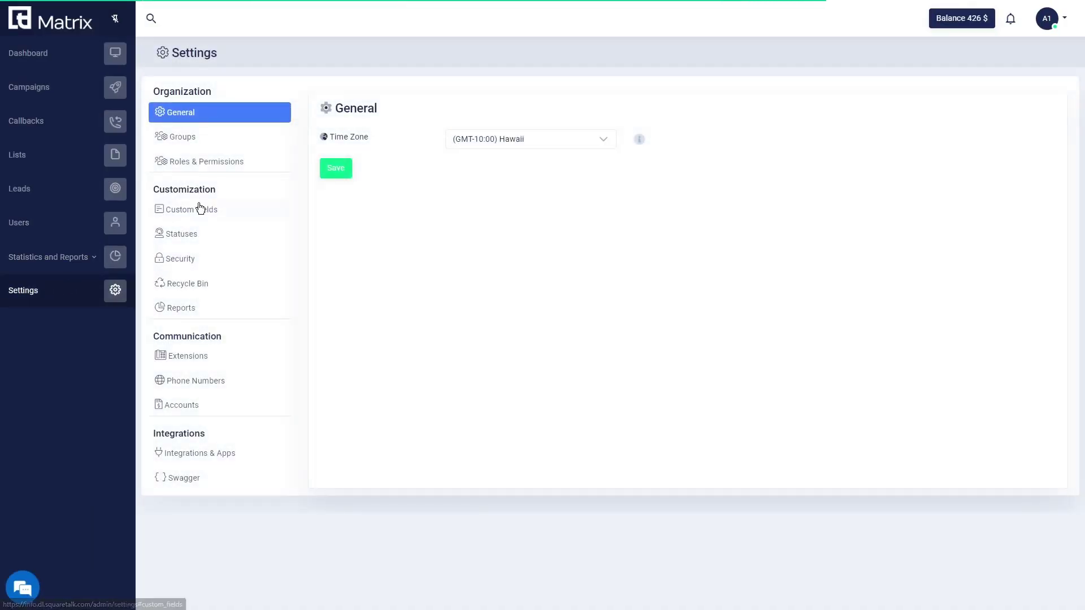
left_click(191, 237)
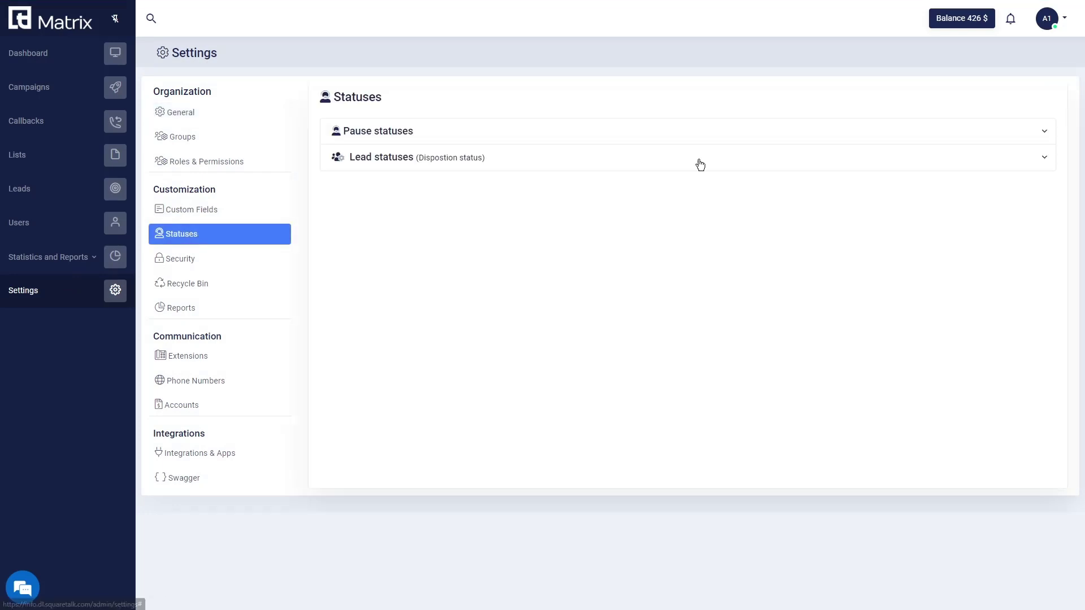
left_click(695, 158)
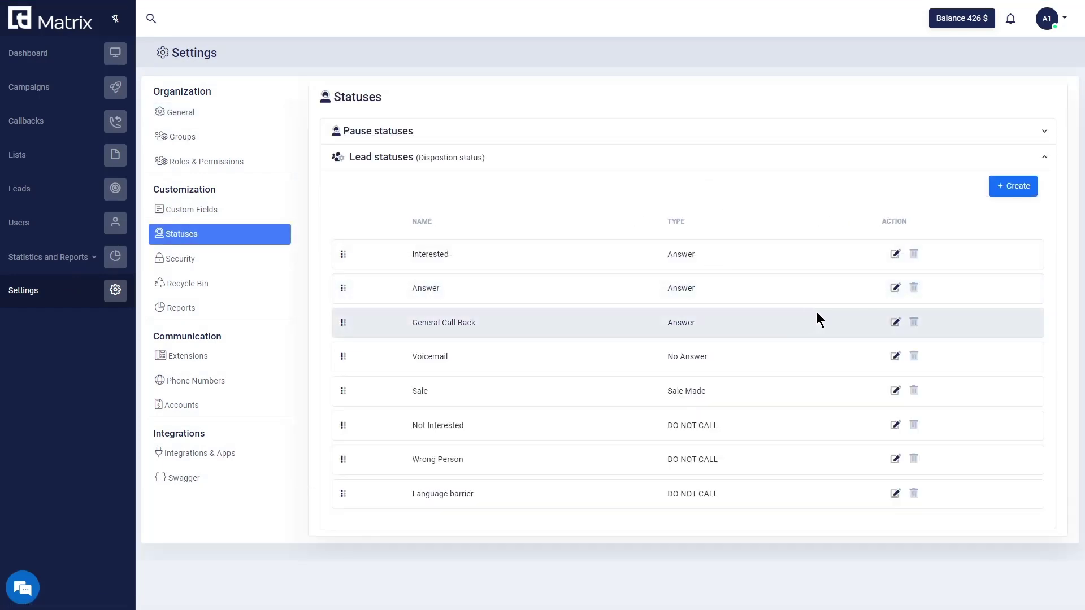
left_click(895, 324)
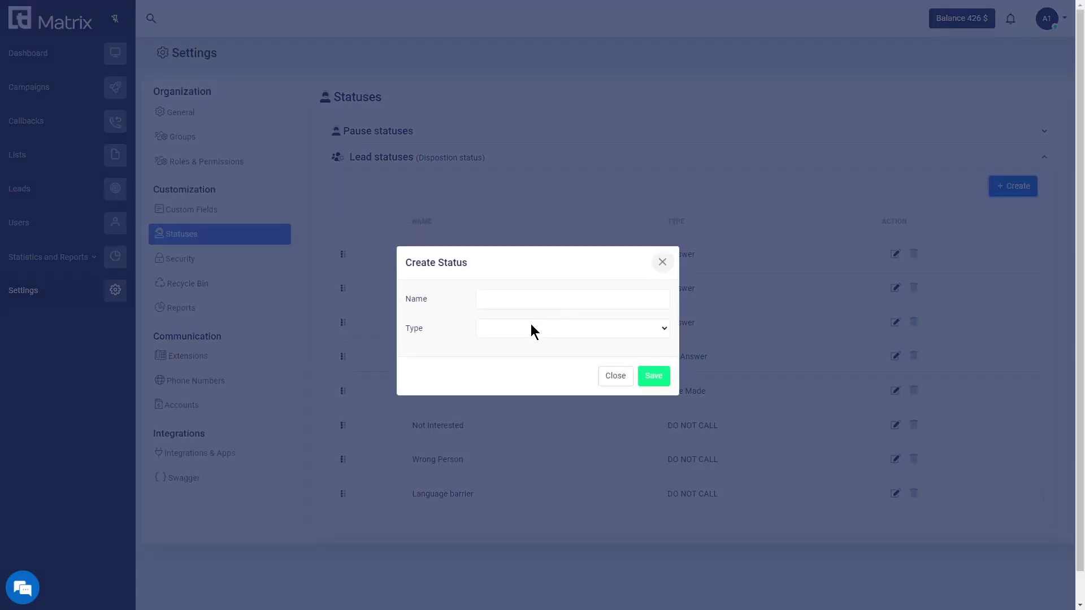
left_click(508, 299)
type("Test status")
left_click(508, 328)
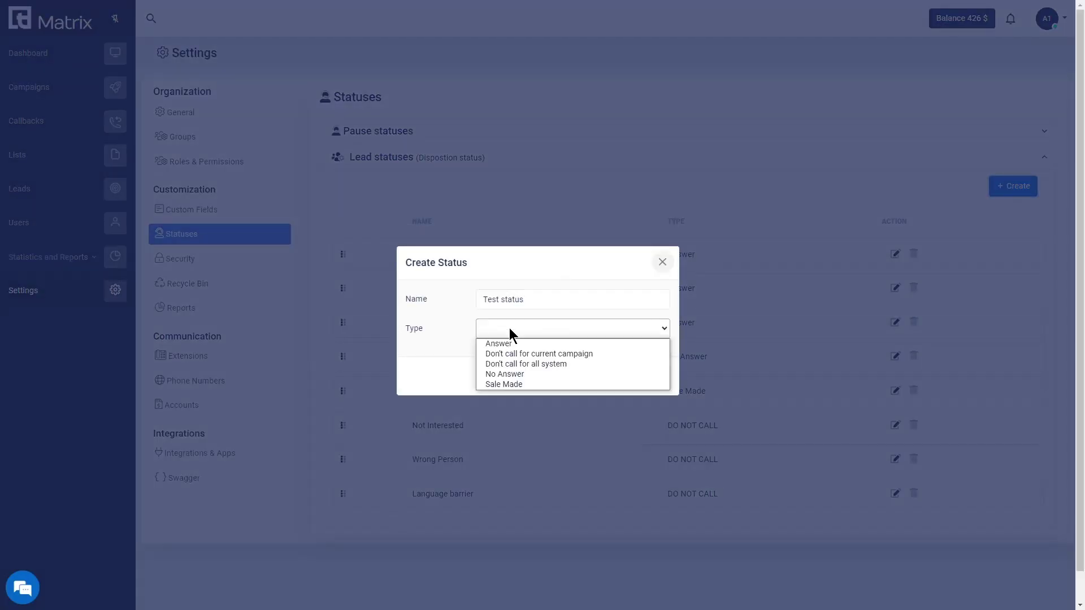
left_click(630, 374)
left_click(654, 377)
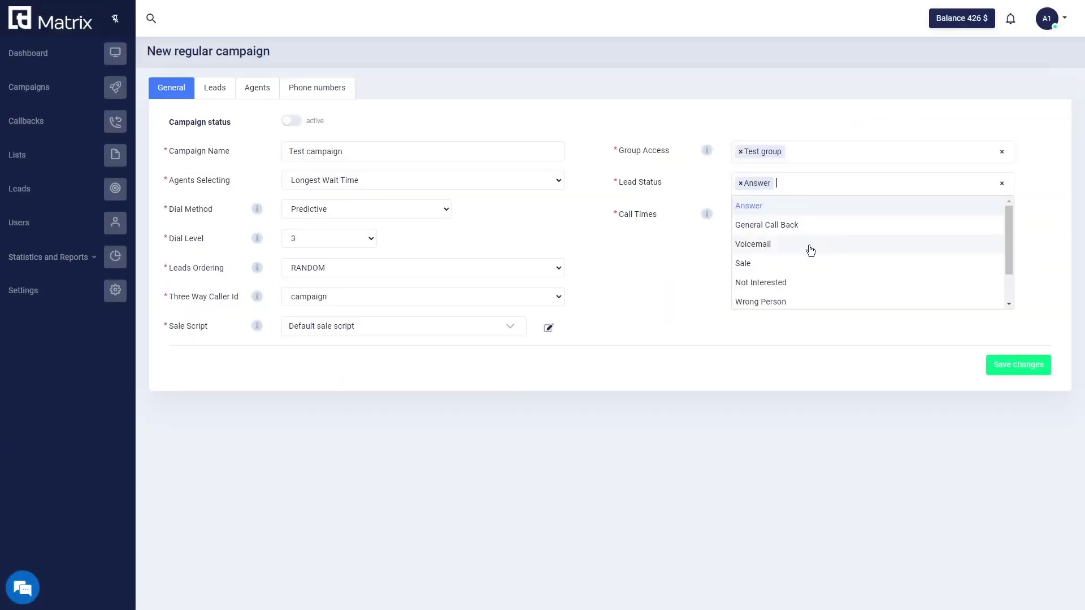
Add Voicemail, Sale, Not Interested and Wrong Person to the campaign's Lead Status selection
left_click(808, 247)
left_click(841, 190)
left_click(819, 263)
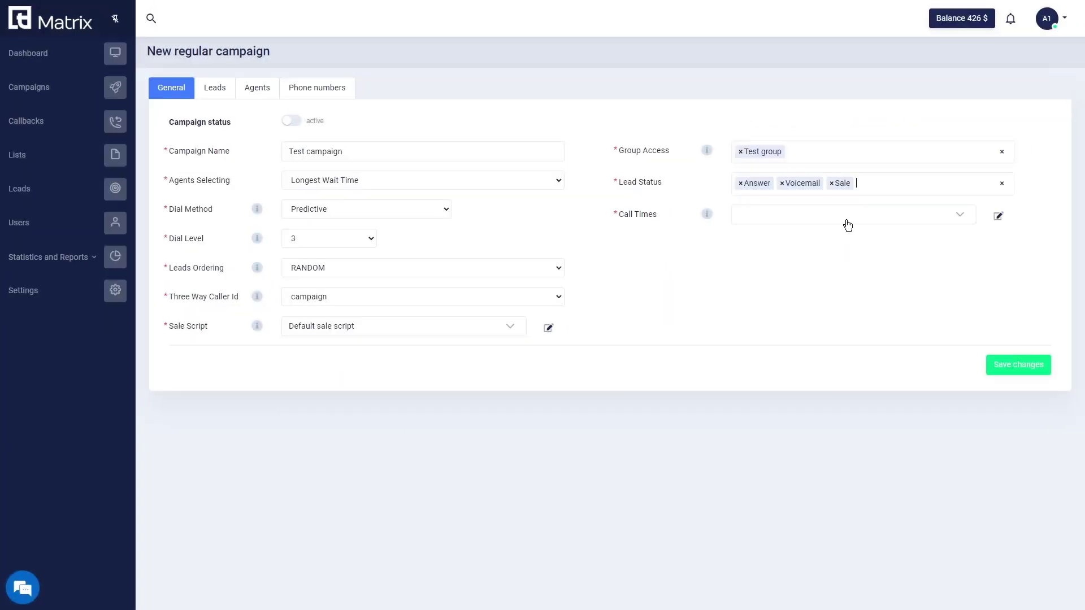
left_click(847, 189)
left_click(854, 283)
left_click(931, 192)
scroll(856, 272, "down", 2)
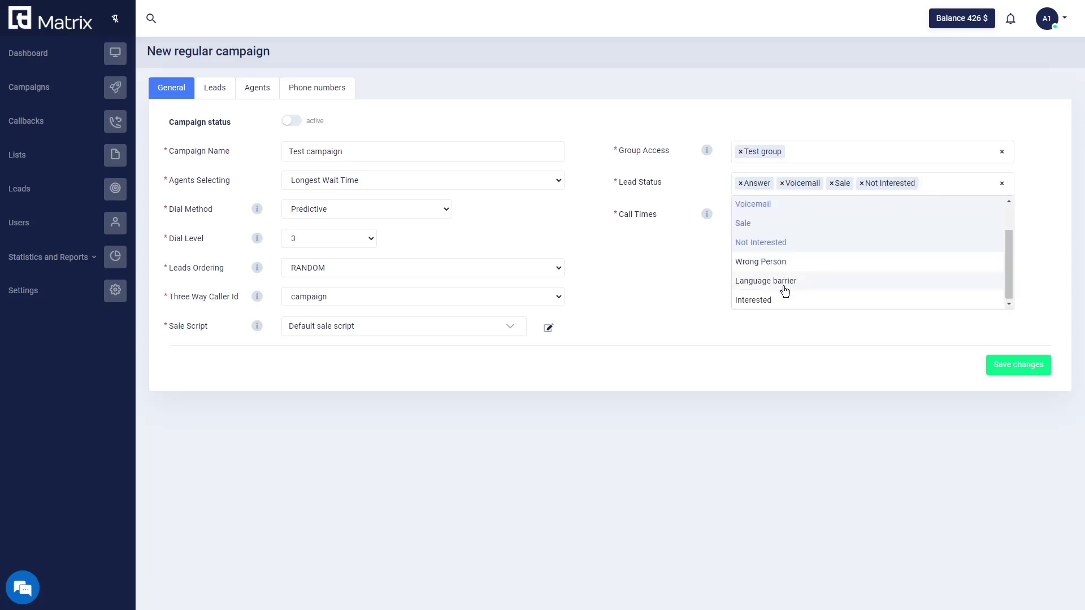
left_click(859, 260)
Set the campaign's Call Times to Default call times 08:00
left_click(752, 221)
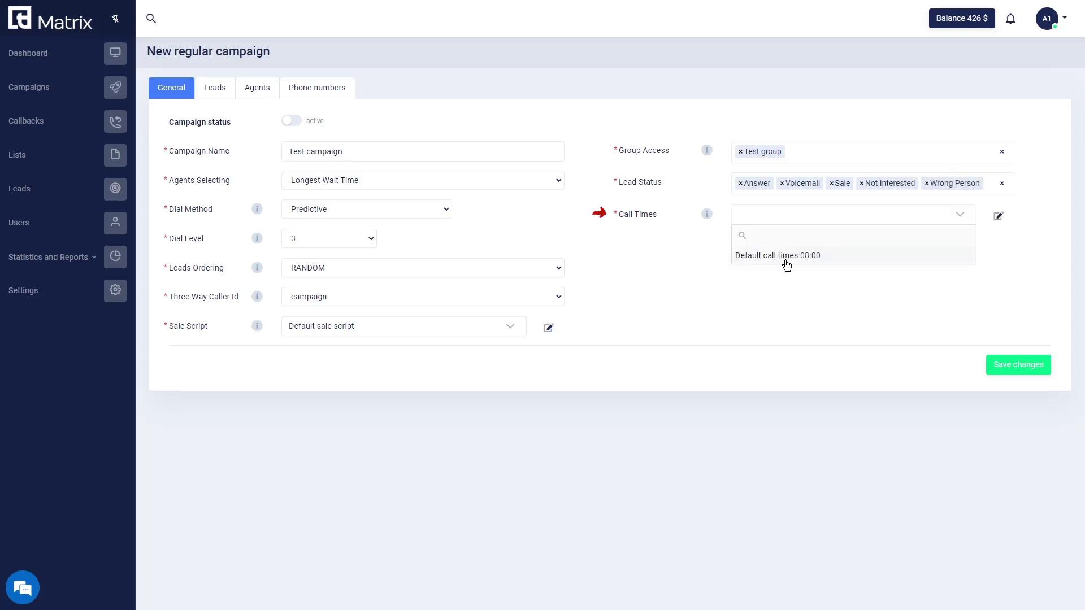
left_click(929, 259)
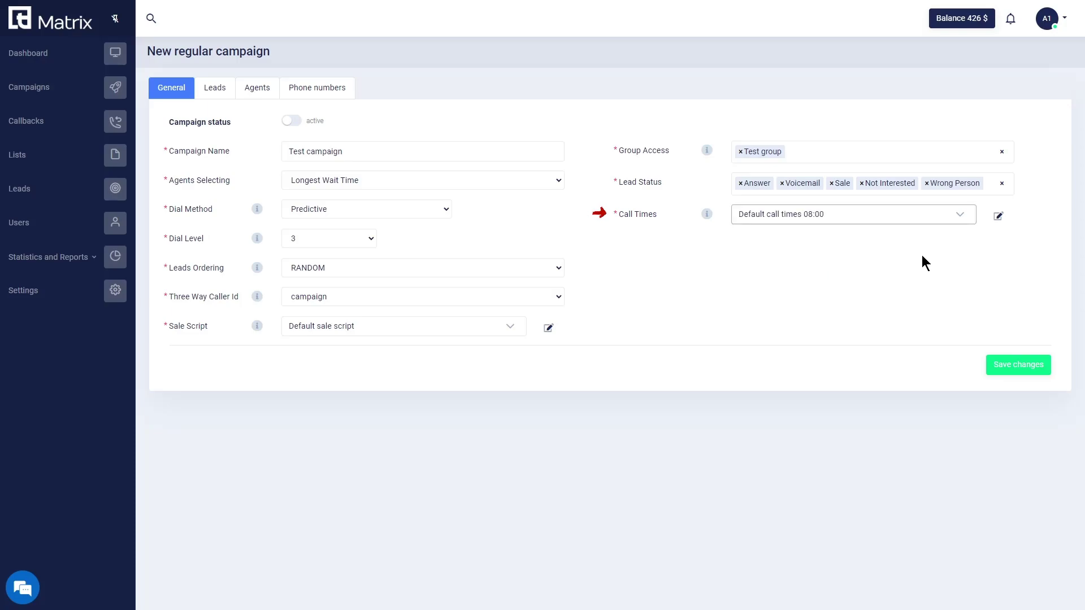
Examine the country, day and time options of the call time rules and the blank new-rule form, leaving the rules unsaved
left_click(999, 216)
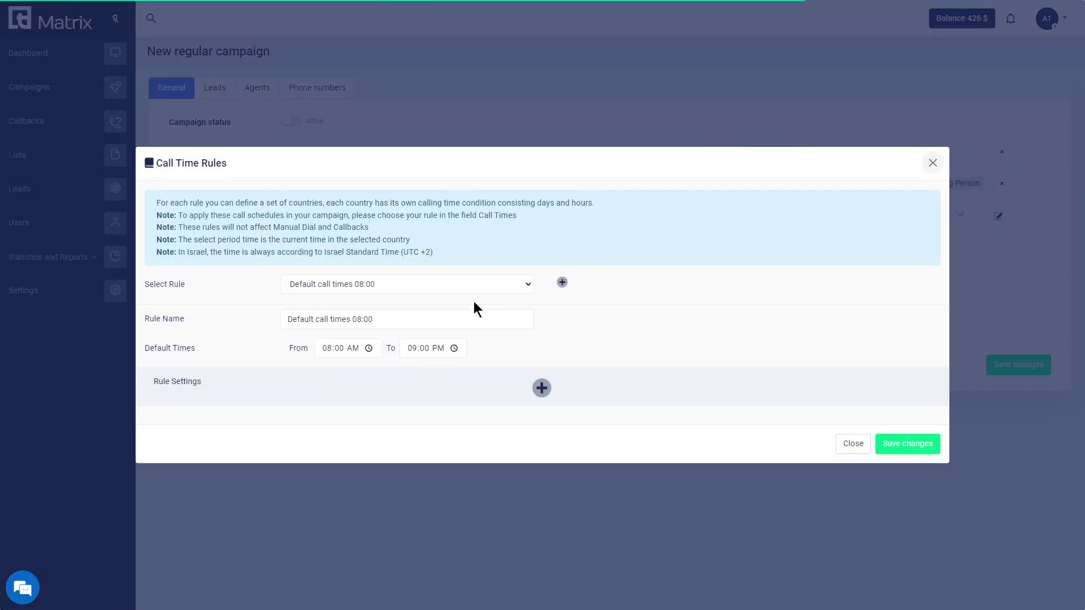
left_click(542, 387)
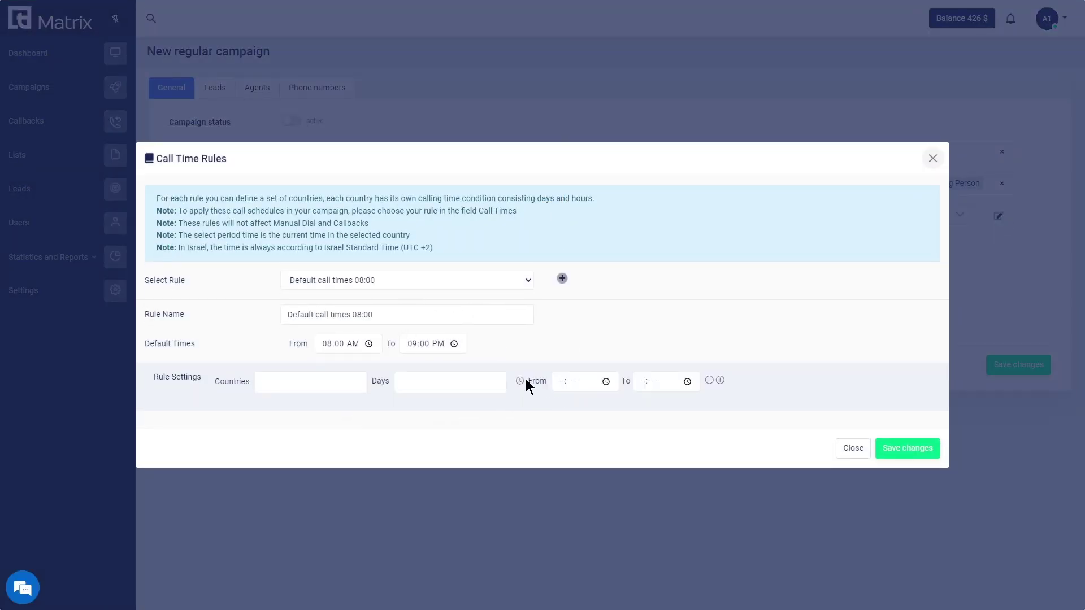
left_click(333, 381)
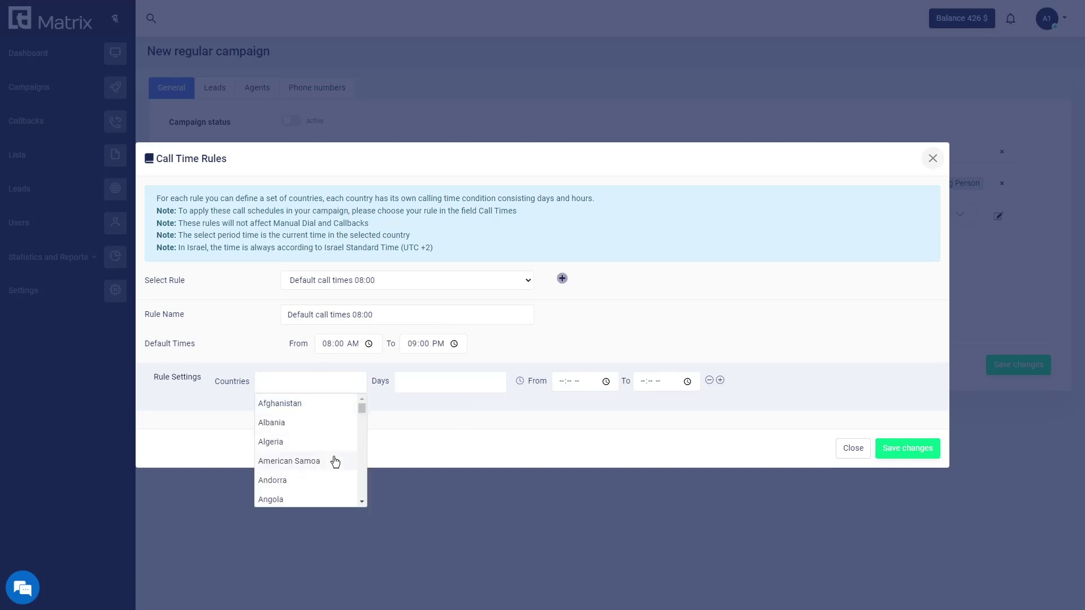
left_click(435, 384)
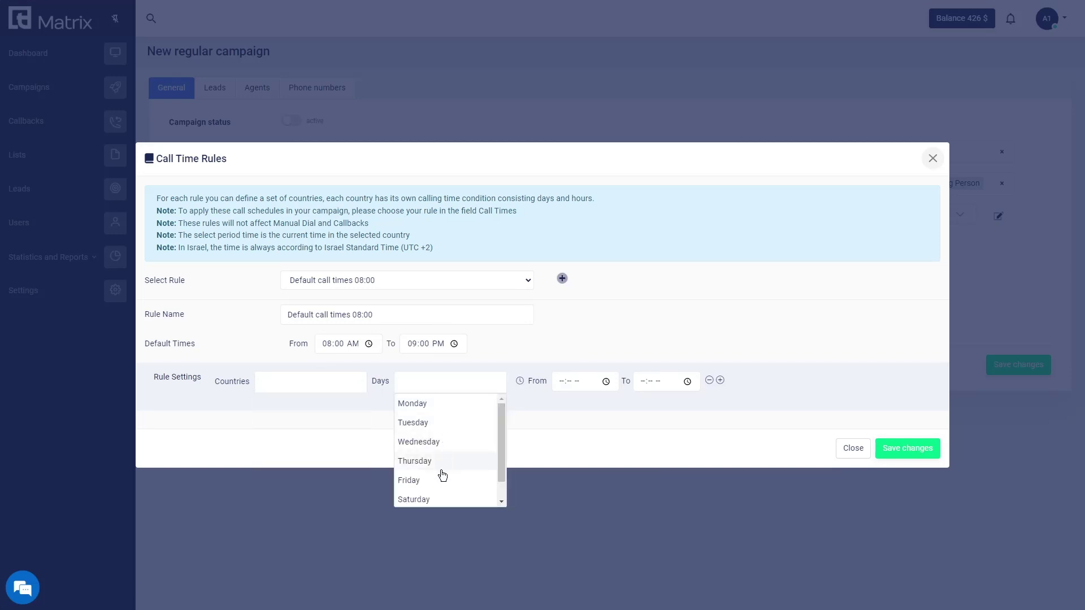
left_click(600, 388)
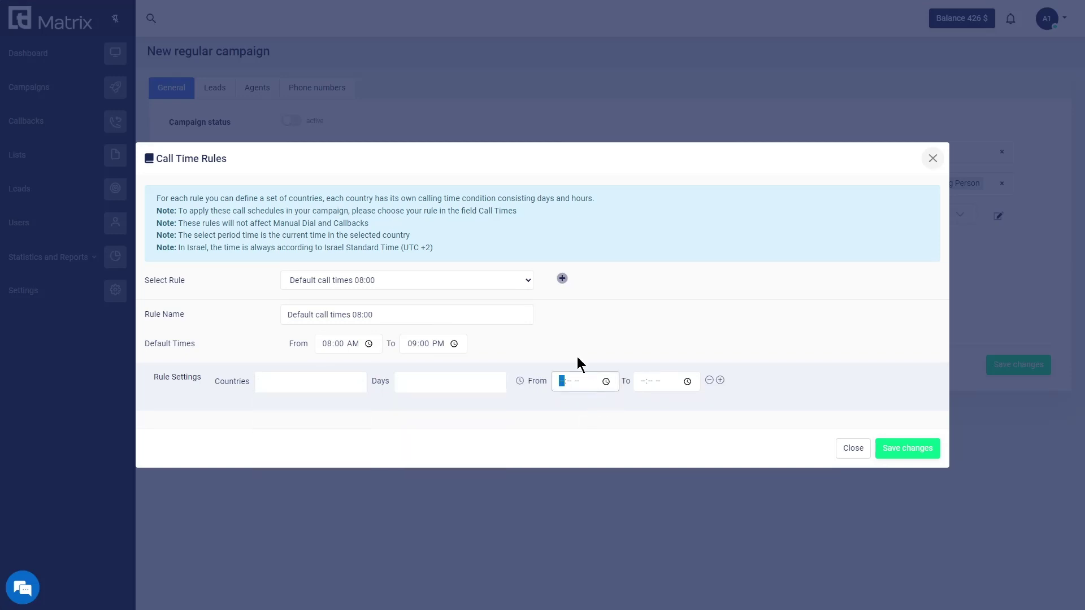
left_click(562, 278)
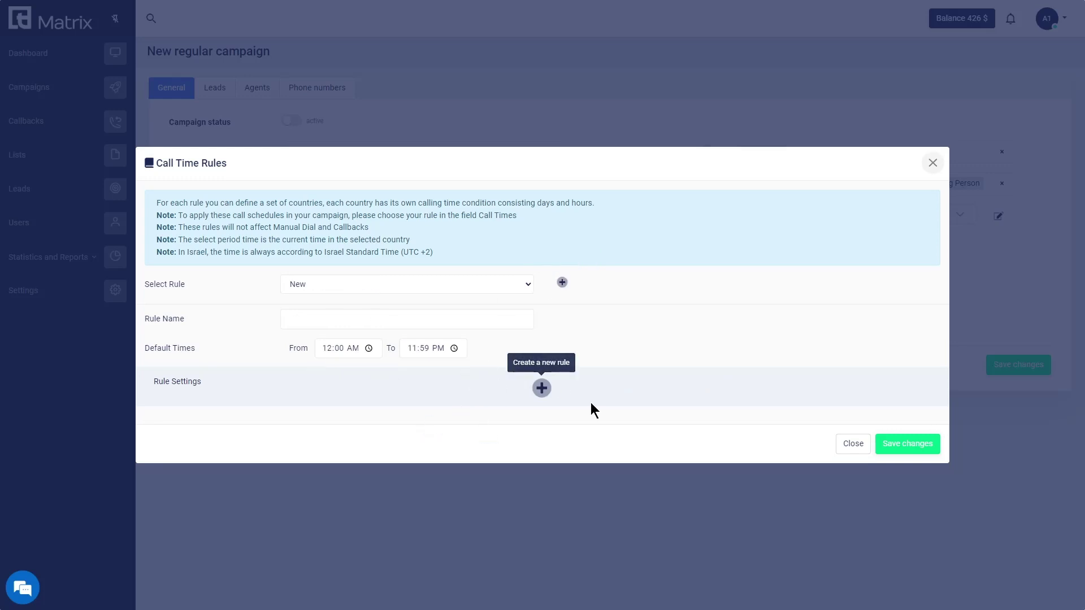
left_click(857, 448)
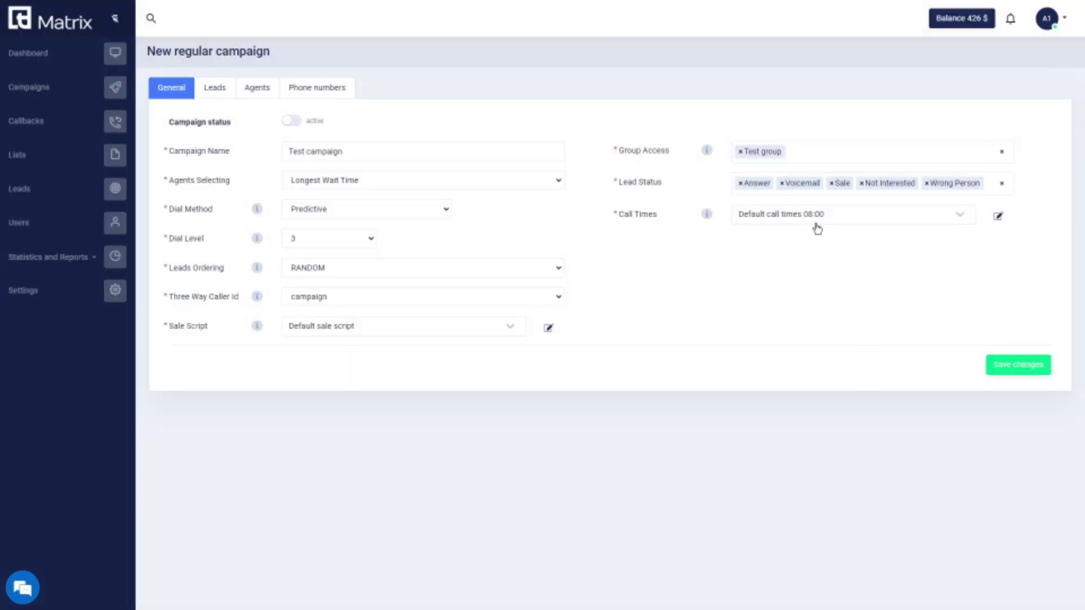
Activate automatic calling of the alternative phone for leads with the statuses No Answer and No Answer AutoDial
left_click(215, 91)
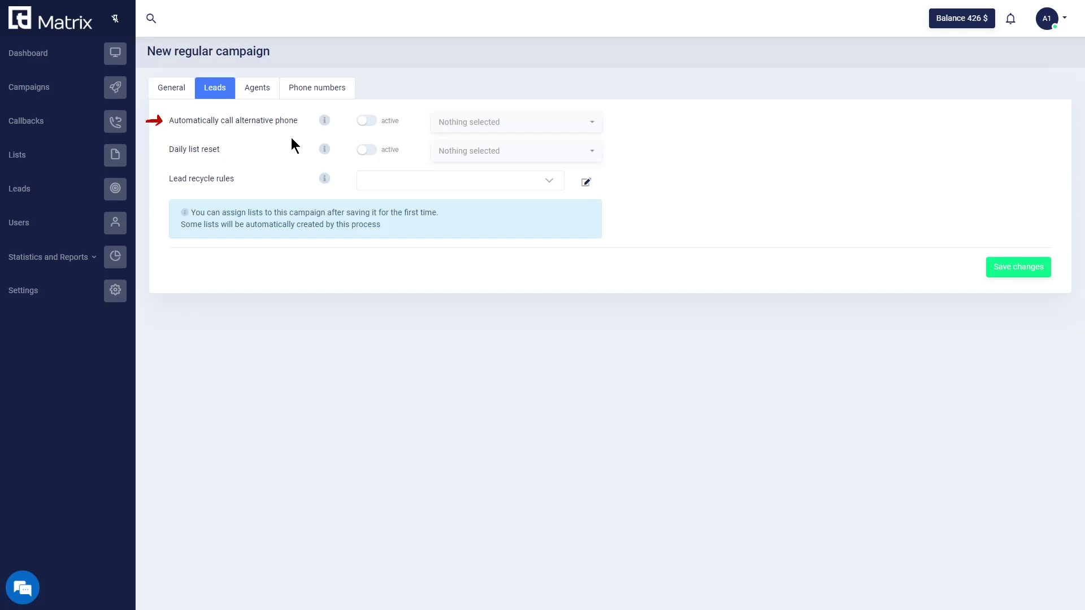
left_click(460, 125)
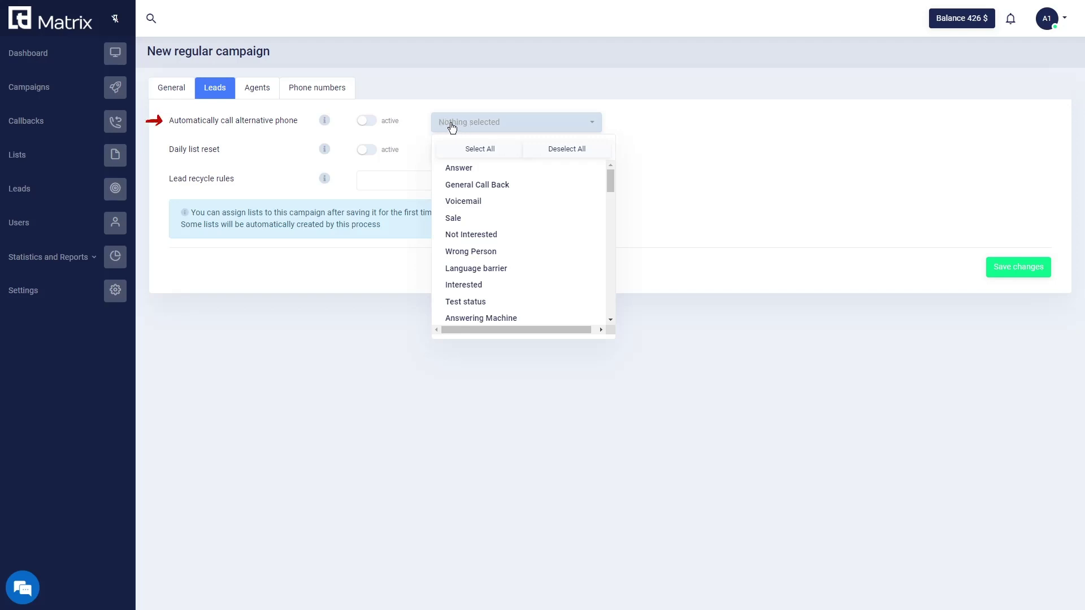
scroll(544, 213, "down", 2)
scroll(547, 214, "up", 2)
scroll(545, 240, "down", 5)
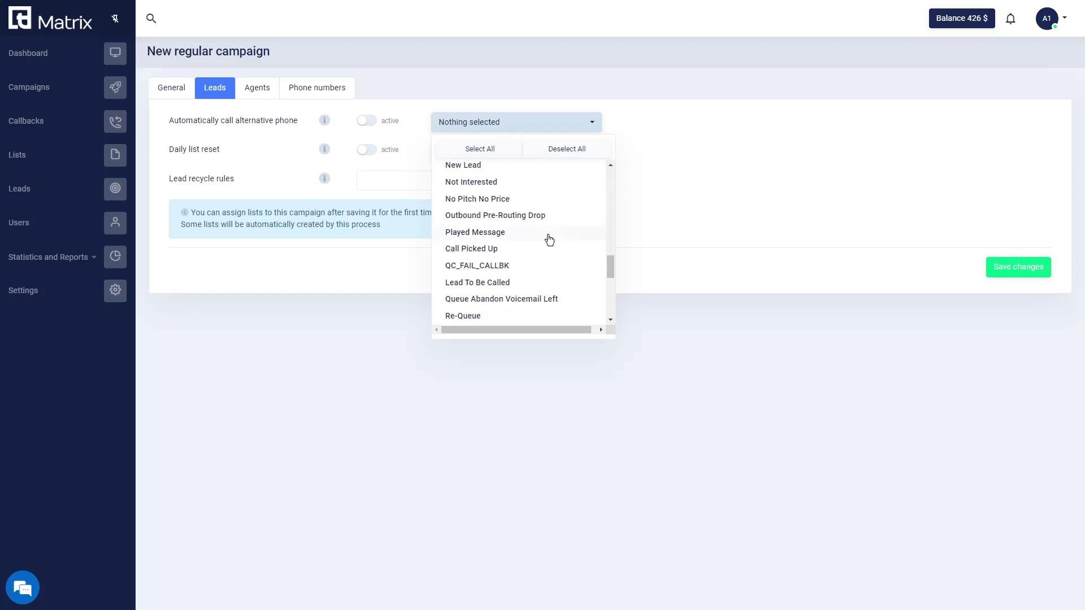
scroll(526, 246, "up", 4)
left_click(492, 233)
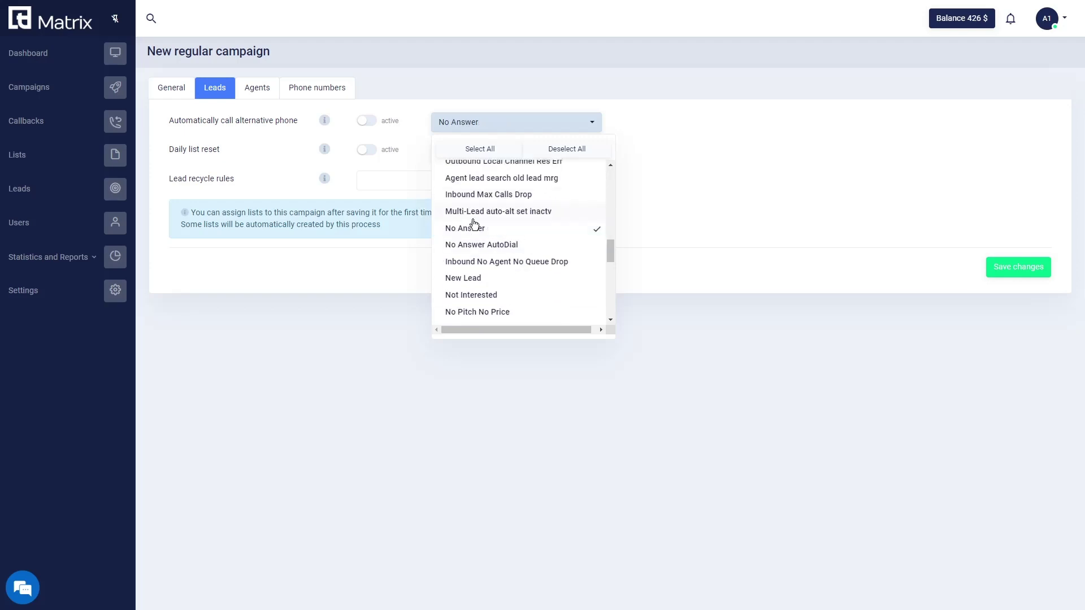
left_click(490, 245)
left_click(654, 220)
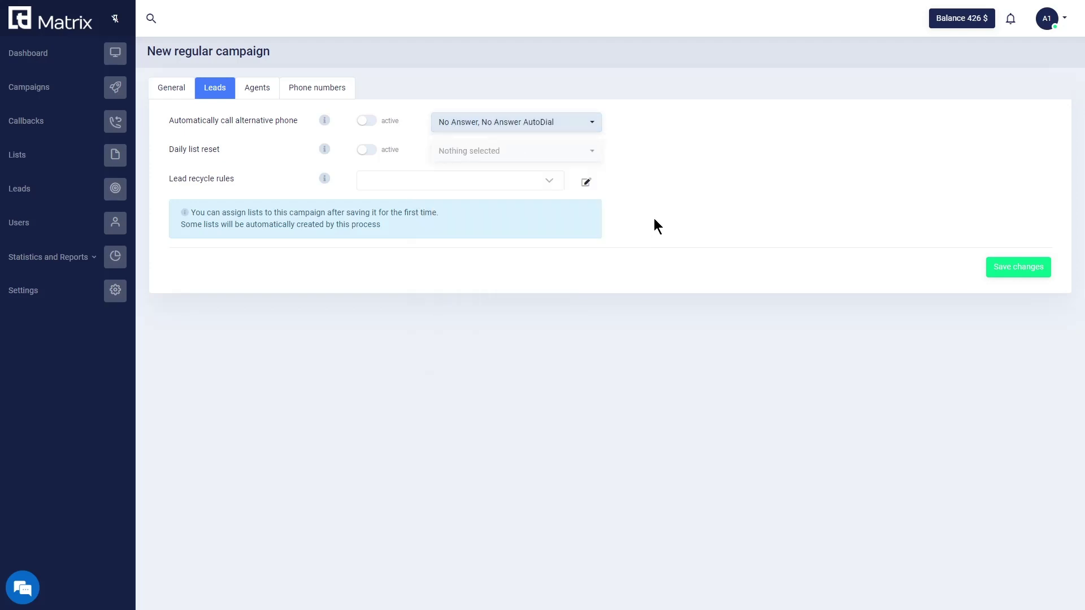
left_click(365, 120)
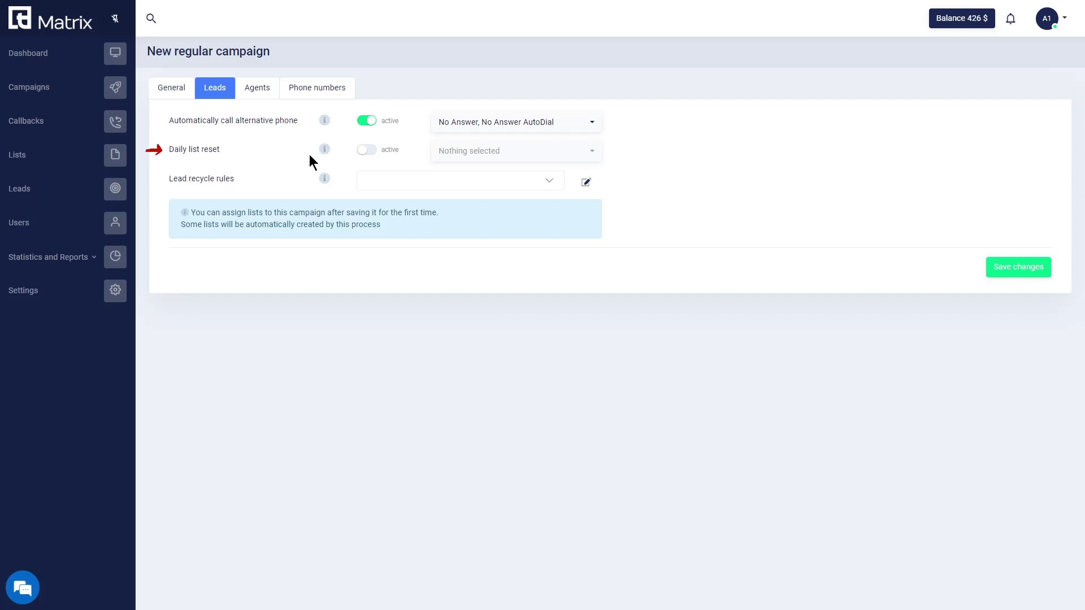
Activate the daily list reset for the statuses Busy, No Answer, No Answer AutoDial and Answering Machine
left_click(577, 155)
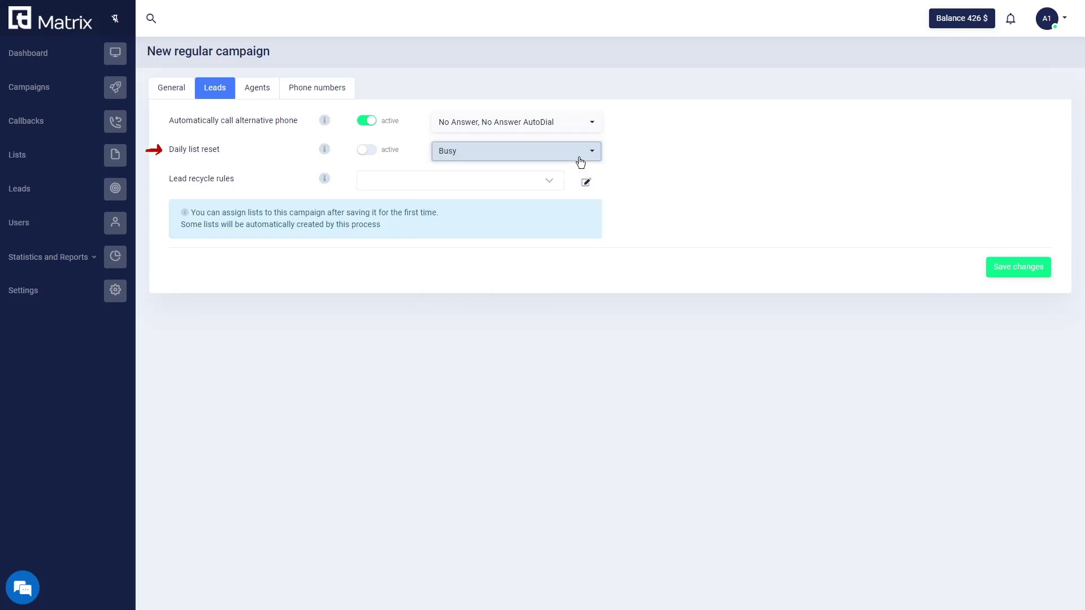
scroll(530, 259, "down", 2)
scroll(509, 260, "down", 2)
scroll(485, 237, "up", 1)
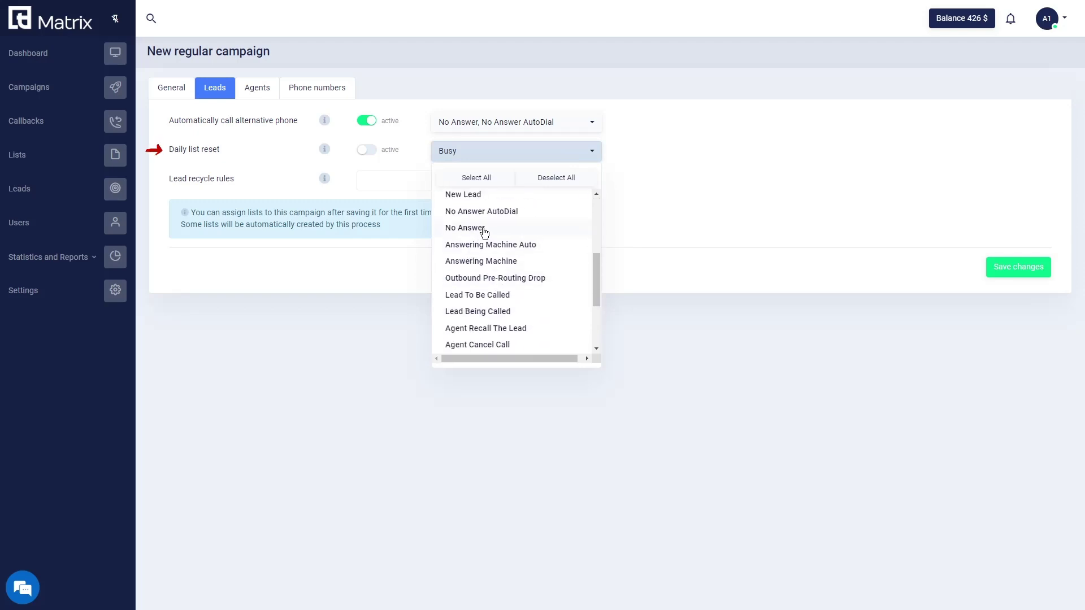
left_click(485, 229)
left_click(517, 212)
left_click(524, 262)
left_click(683, 198)
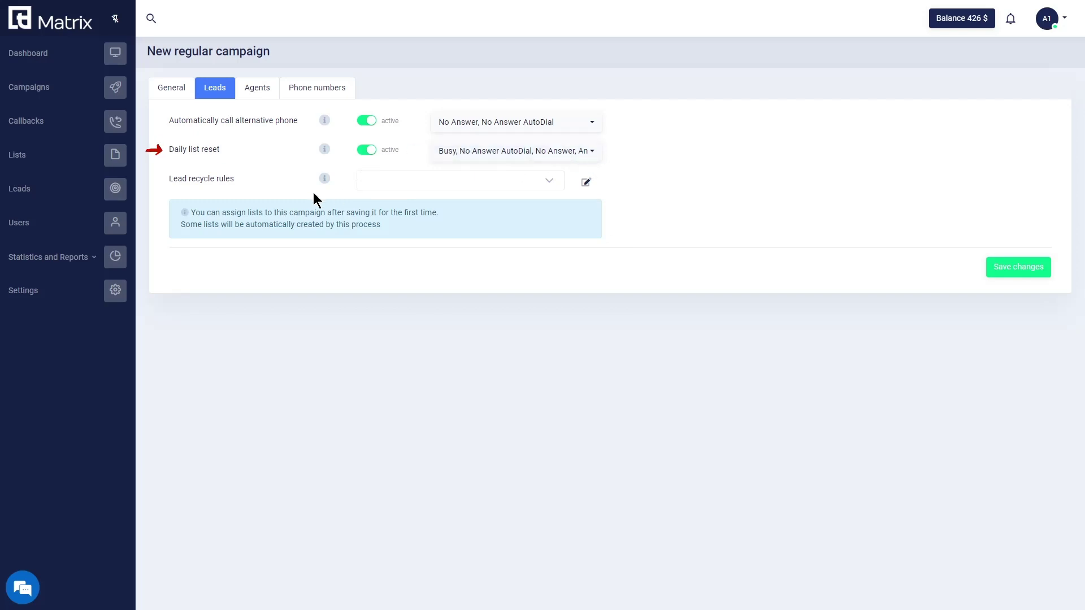
Assign the Default Recycle Rule as the campaign's lead recycle rule
left_click(493, 183)
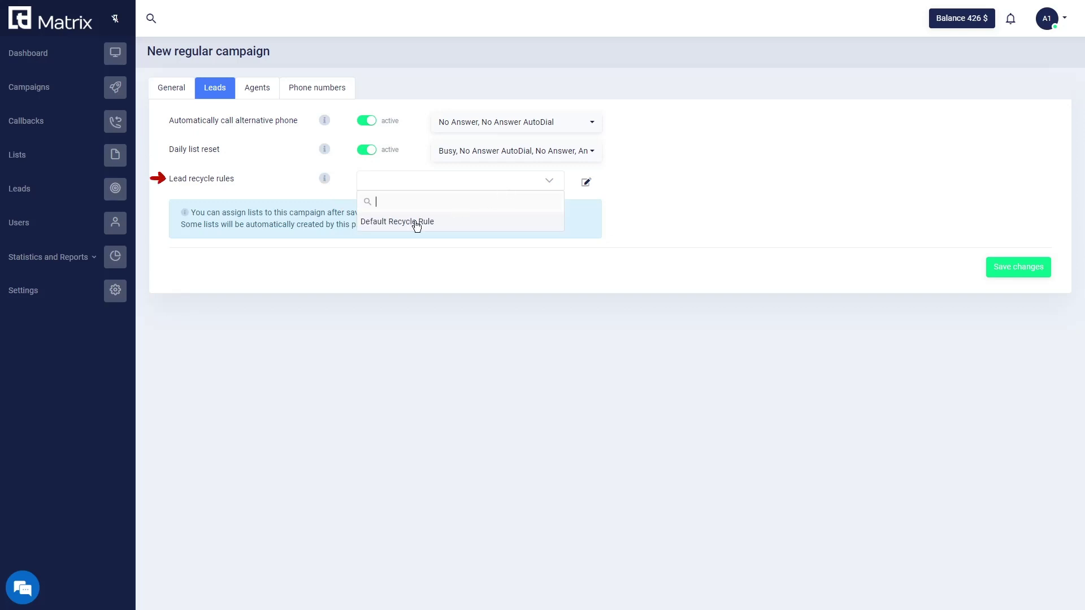
left_click(418, 222)
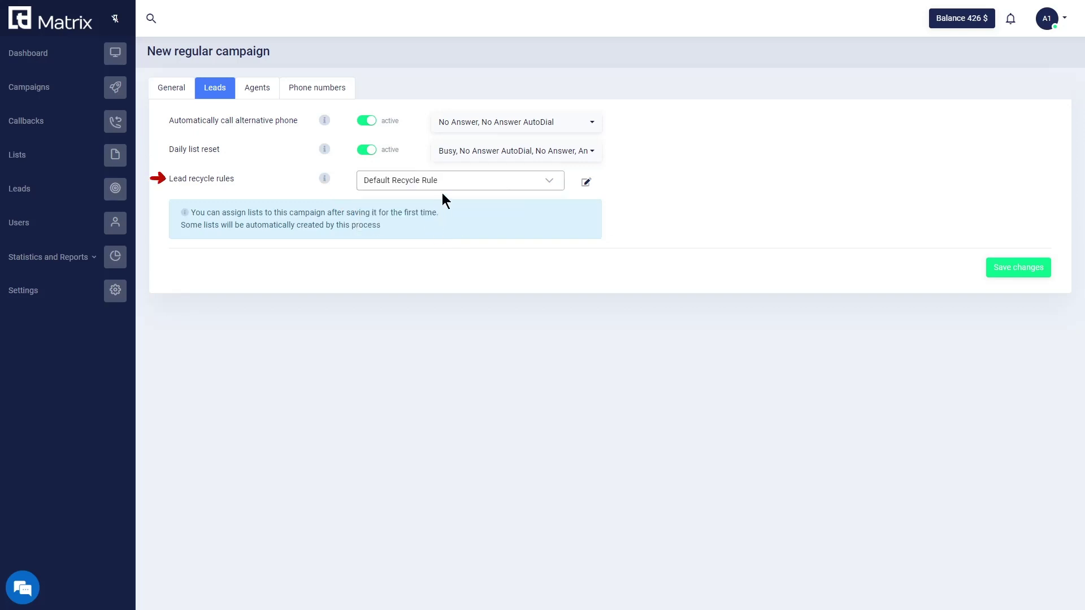
Examine the Default Recycle Rule's settings, including the available lead disposition statuses, and close them without saving
left_click(586, 182)
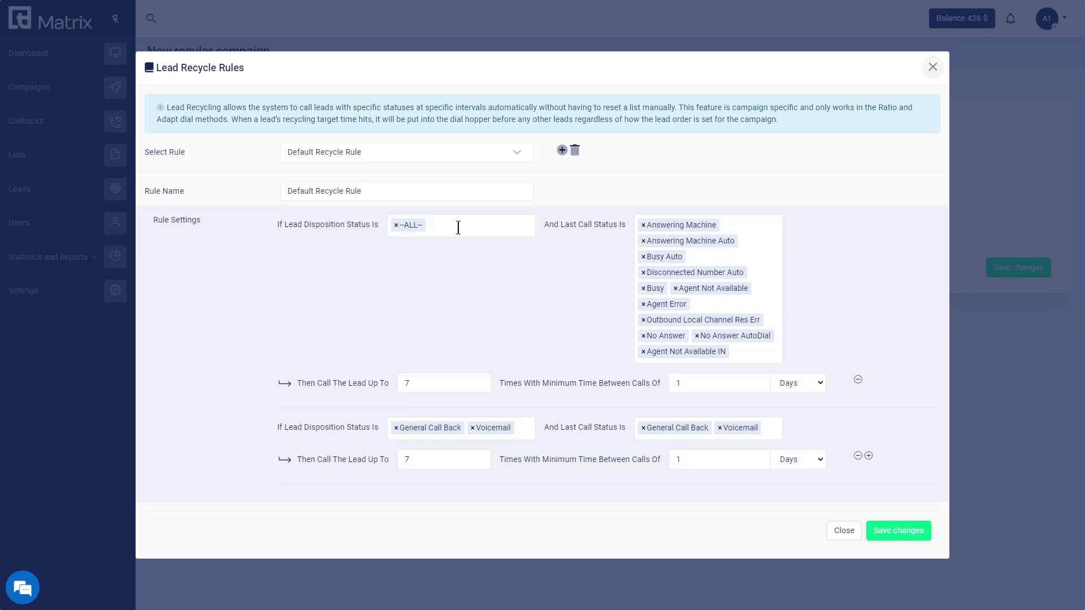
left_click(500, 220)
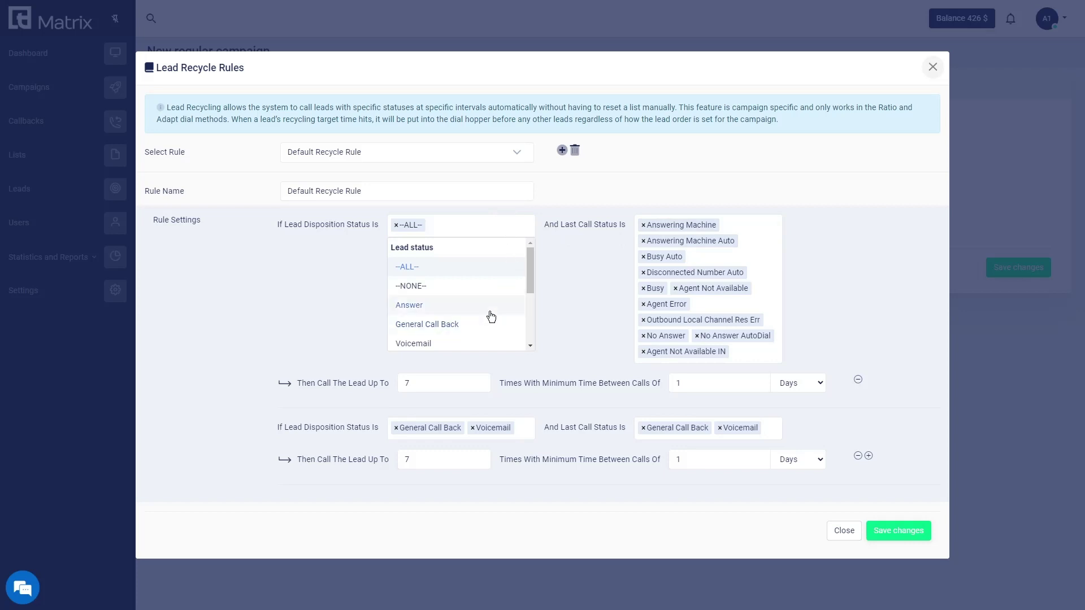
scroll(492, 311, "down", 3)
scroll(492, 305, "up", 3)
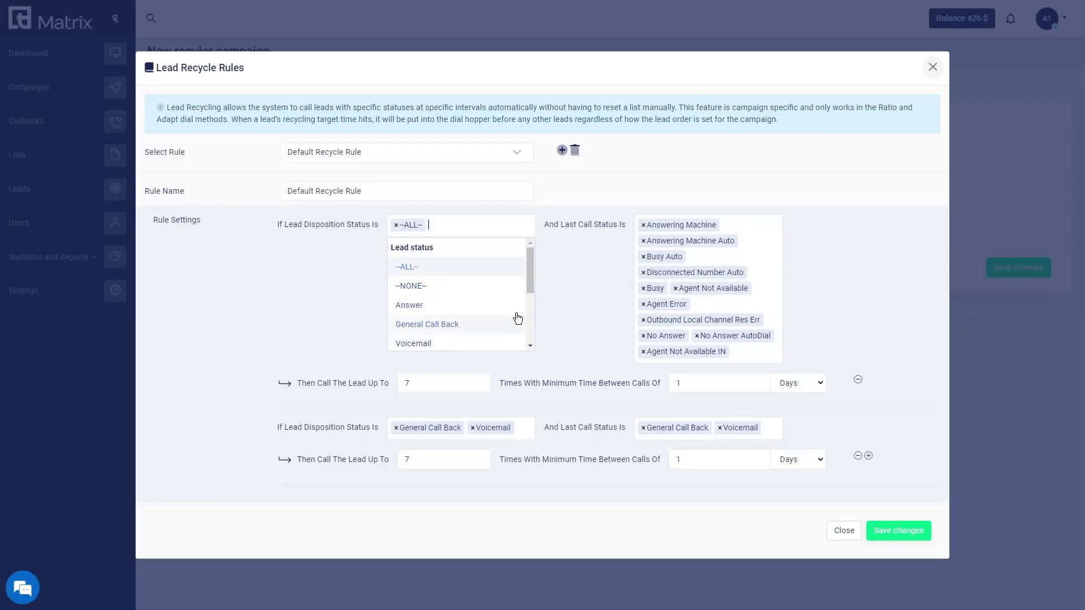
scroll(511, 312, "down", 2)
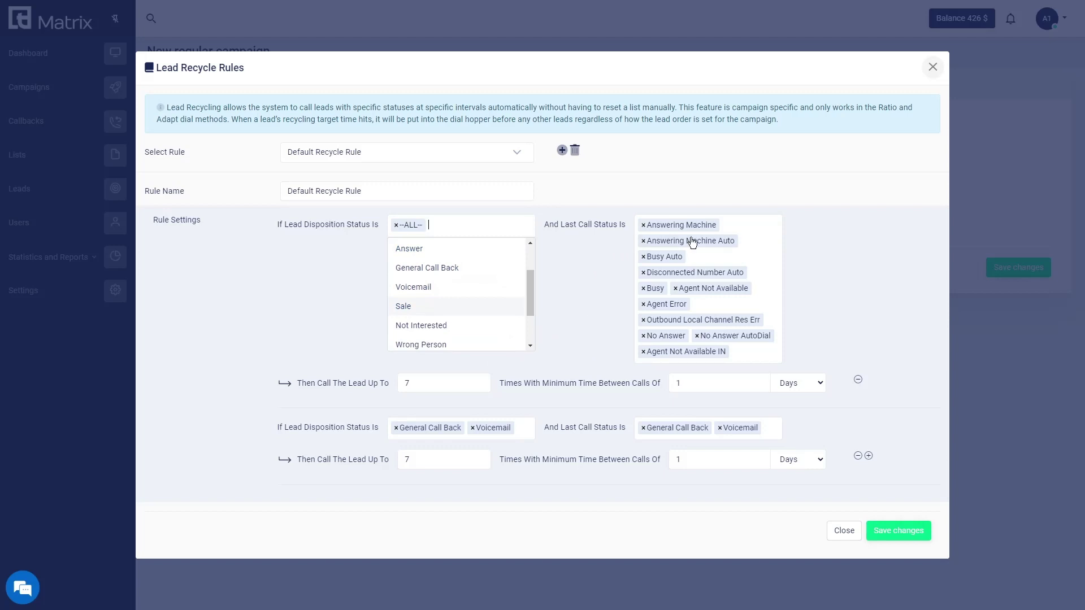
left_click(833, 283)
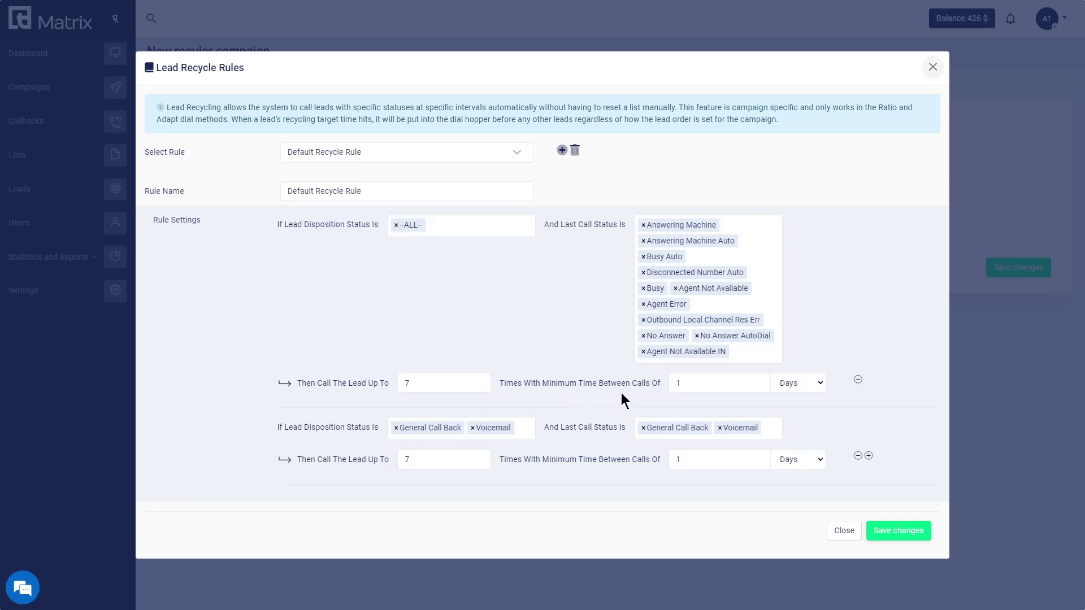
left_click(844, 530)
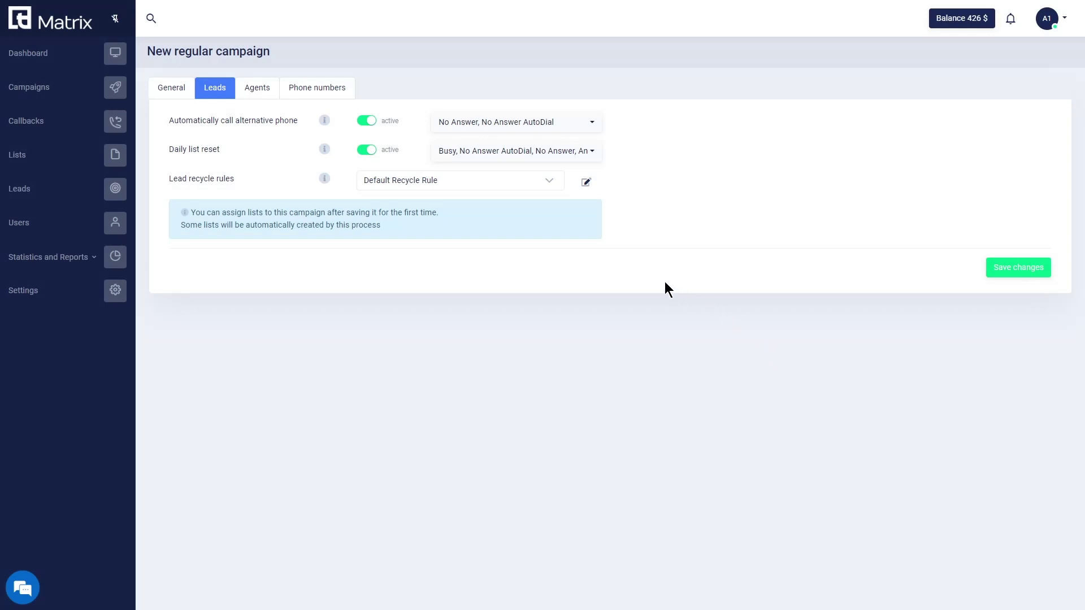
Add the PO BOX custom field to the campaign's agent settings and open the lead with ID 3 in the Leads list
left_click(257, 88)
left_click(309, 123)
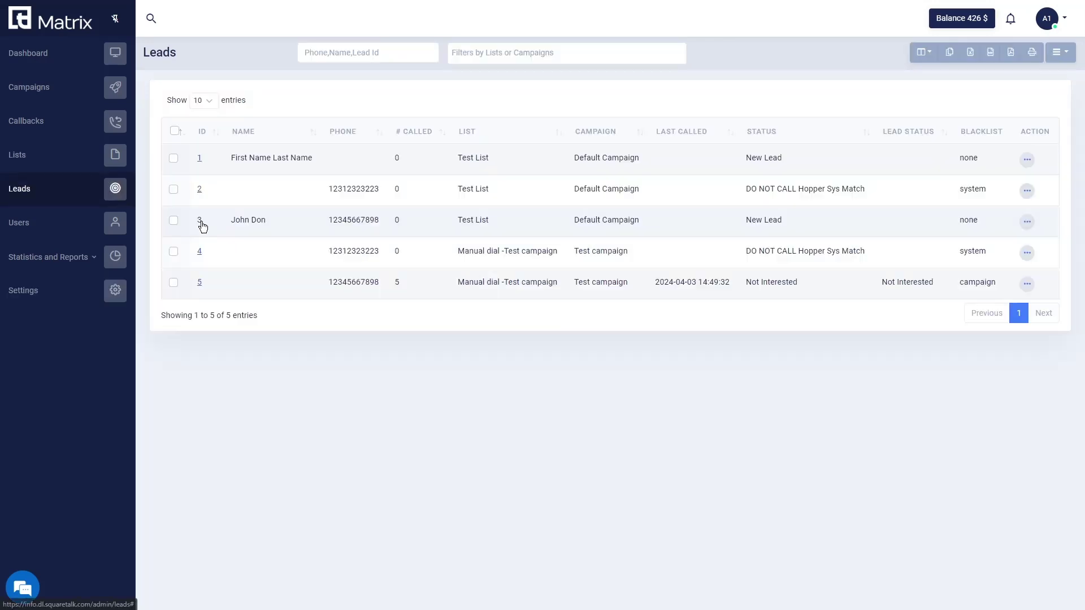
left_click(201, 221)
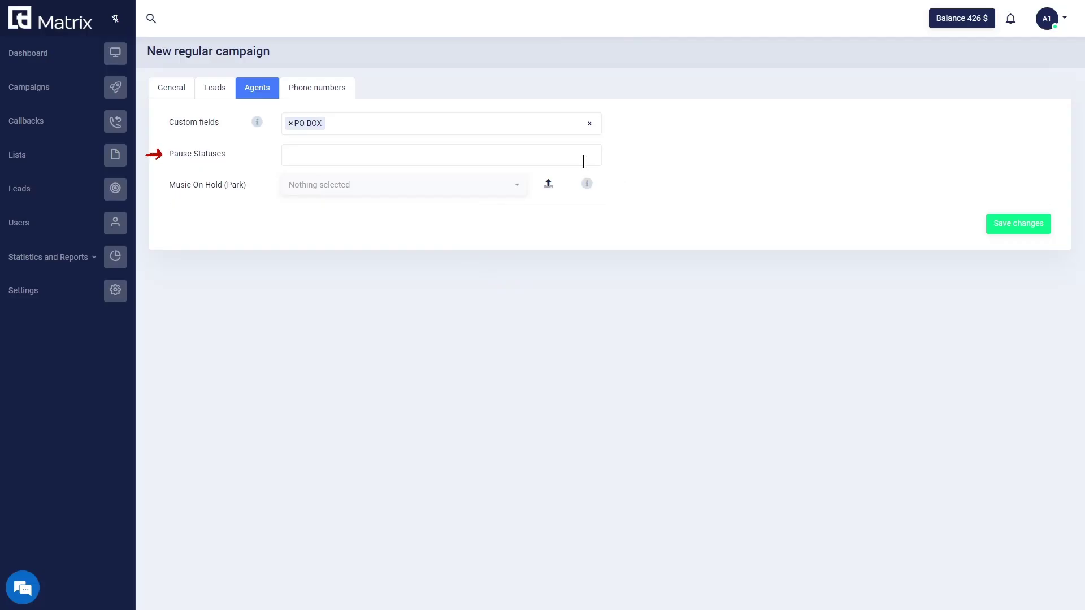
Add Break and WC to the campaign's Pause Statuses
left_click(584, 161)
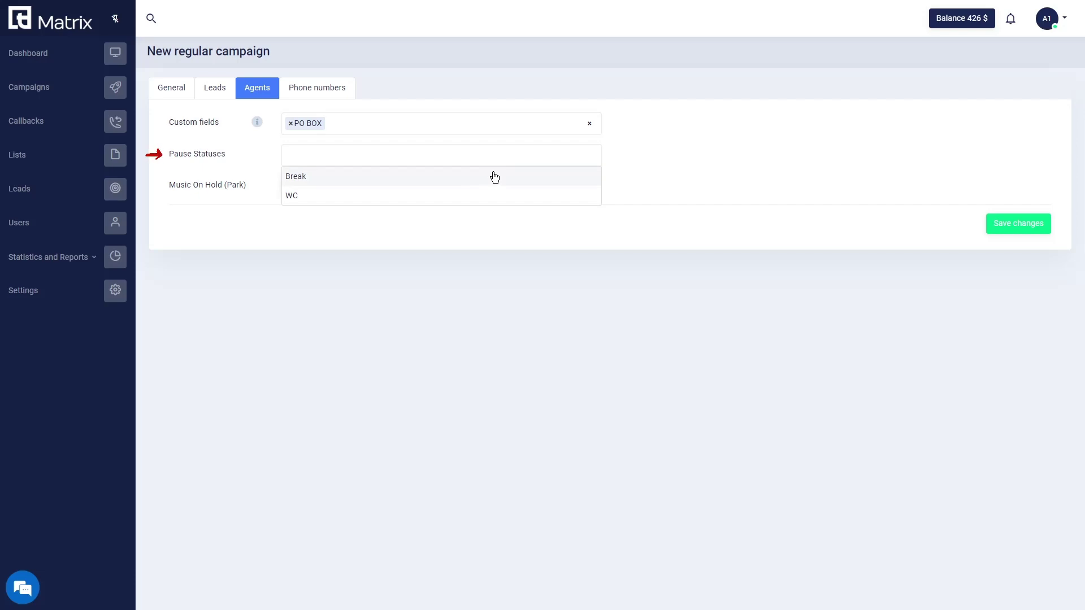
left_click(392, 160)
left_click(384, 178)
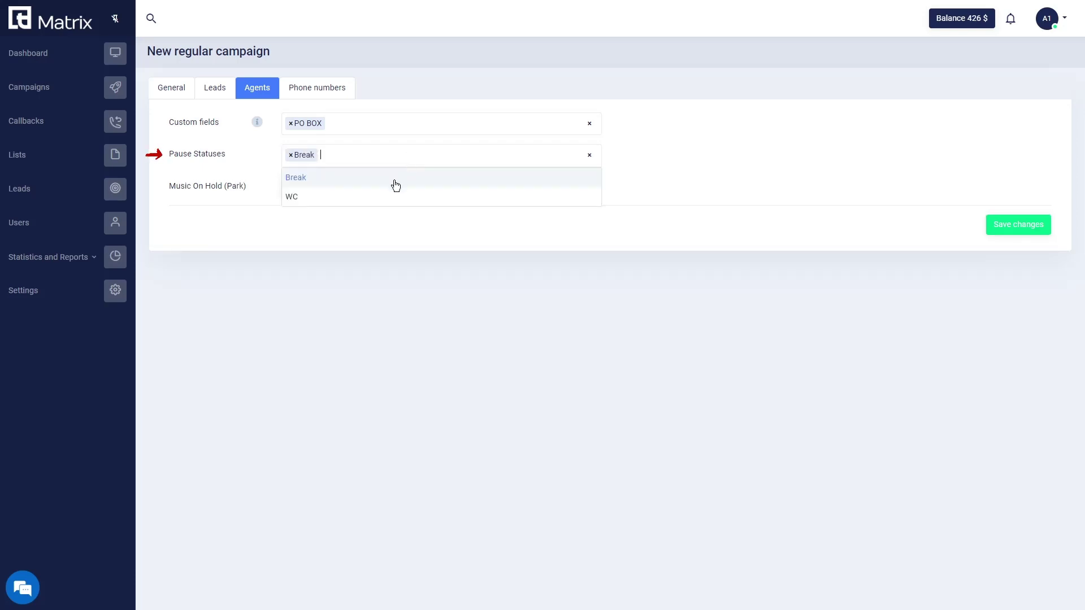
left_click(399, 197)
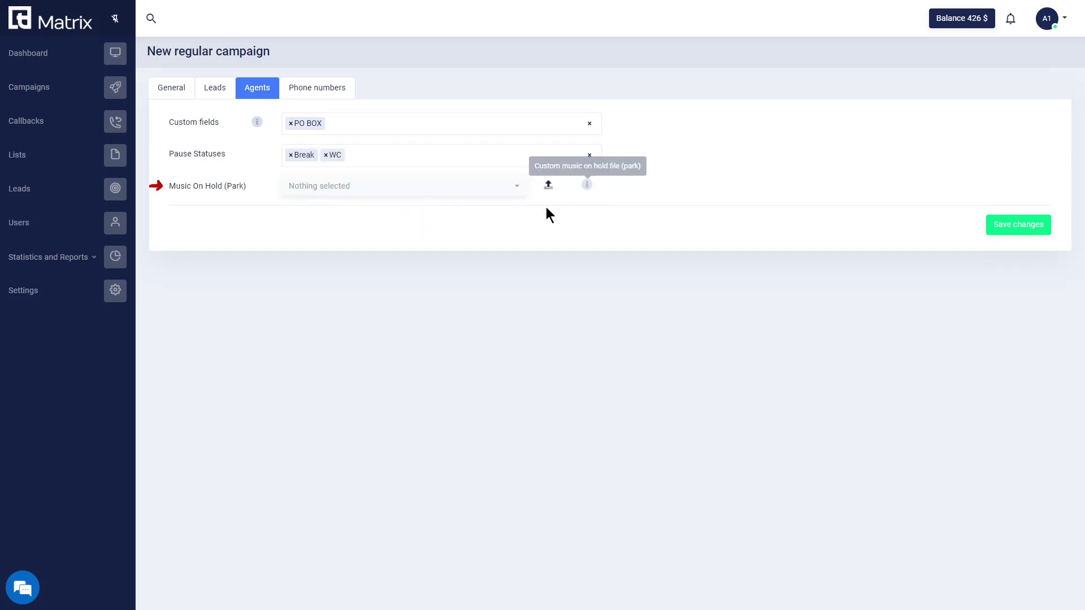
Check the Music On Hold (Park) choices and the music import form, closing it without choosing a file
left_click(486, 190)
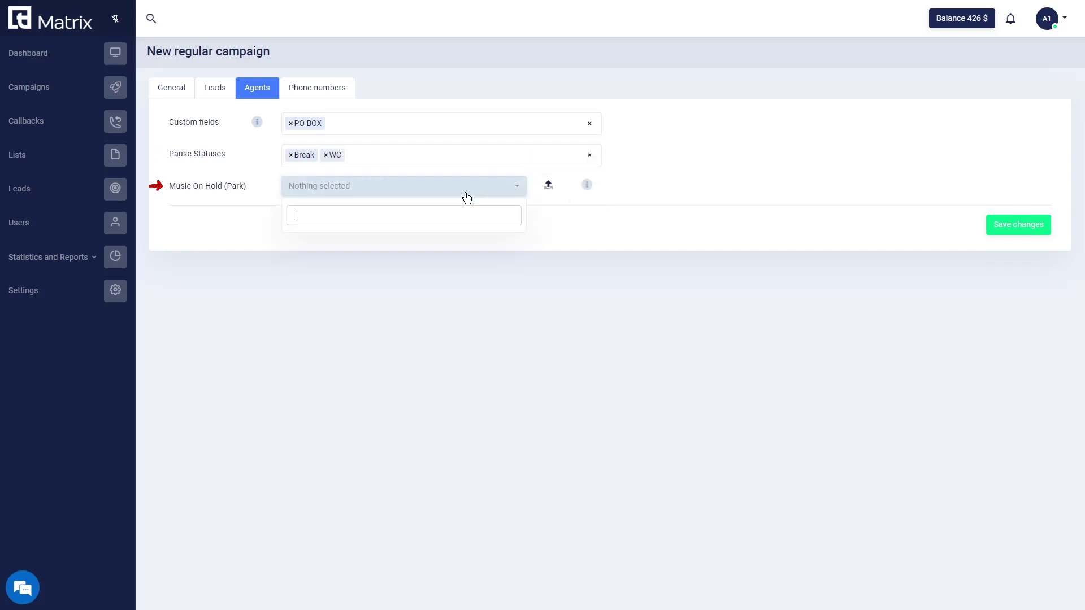
left_click(536, 214)
left_click(547, 186)
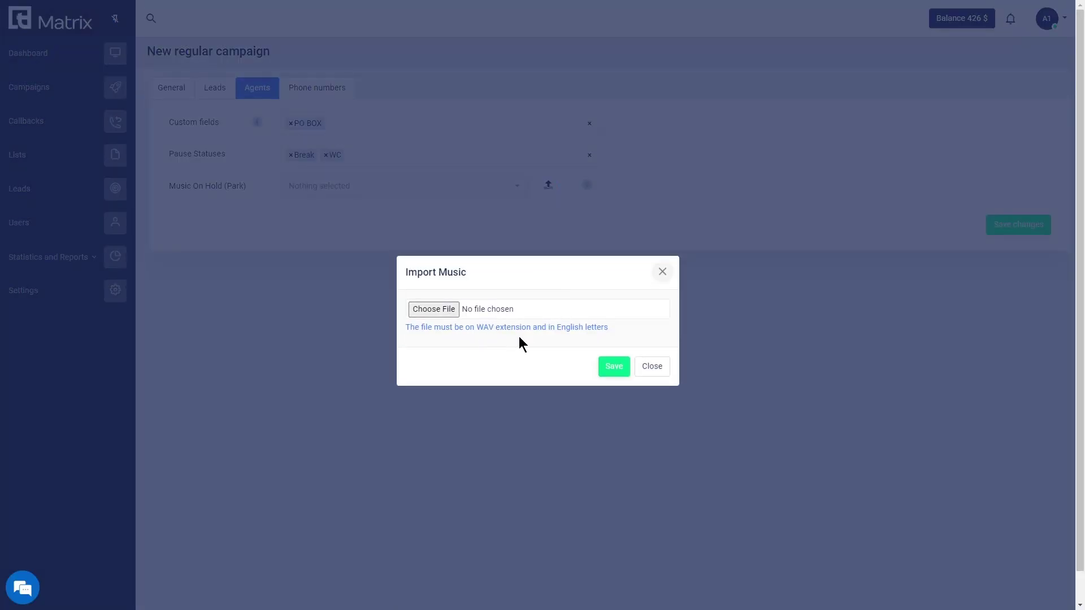
left_click(656, 371)
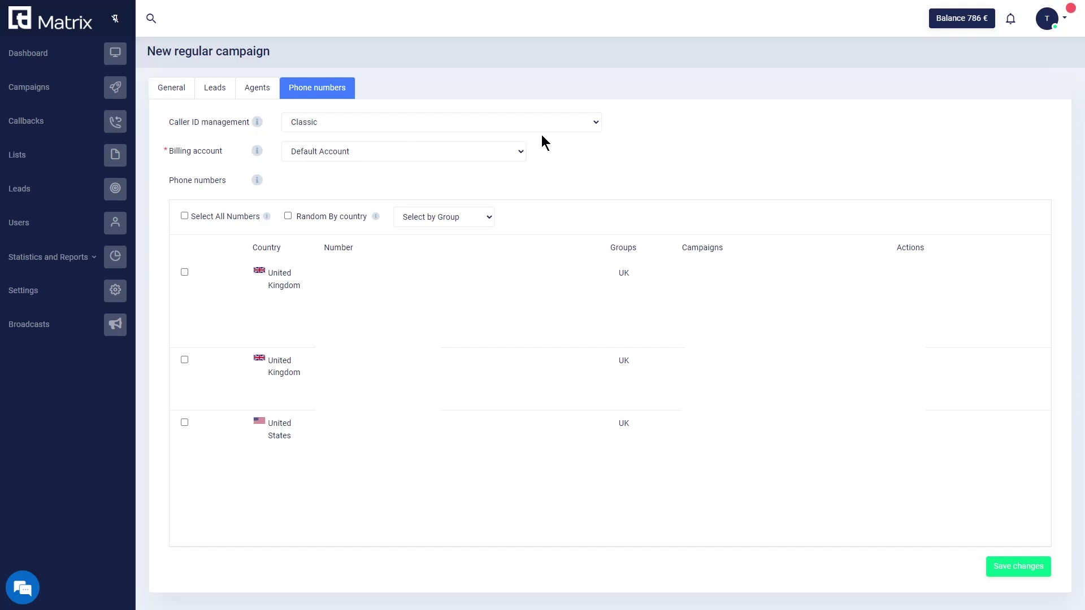
Set the campaign's Caller ID management to Custom in the phone number settings
left_click(569, 124)
left_click(546, 148)
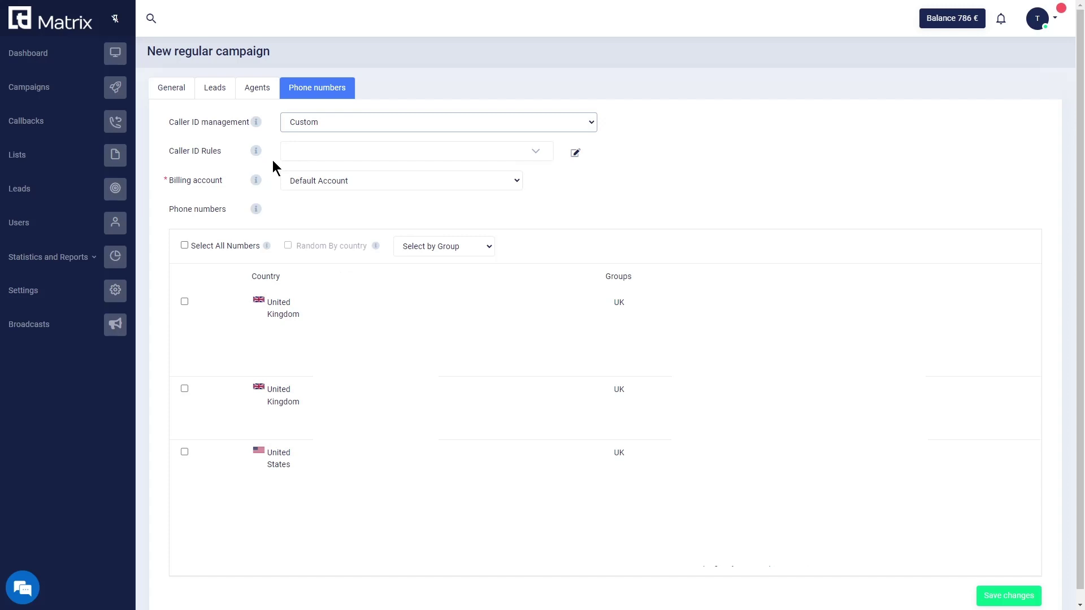
Draft a Caller ID rule matching Italy (39) leads with the Italy (39) caller ID country code, closing the rules without saving
left_click(575, 153)
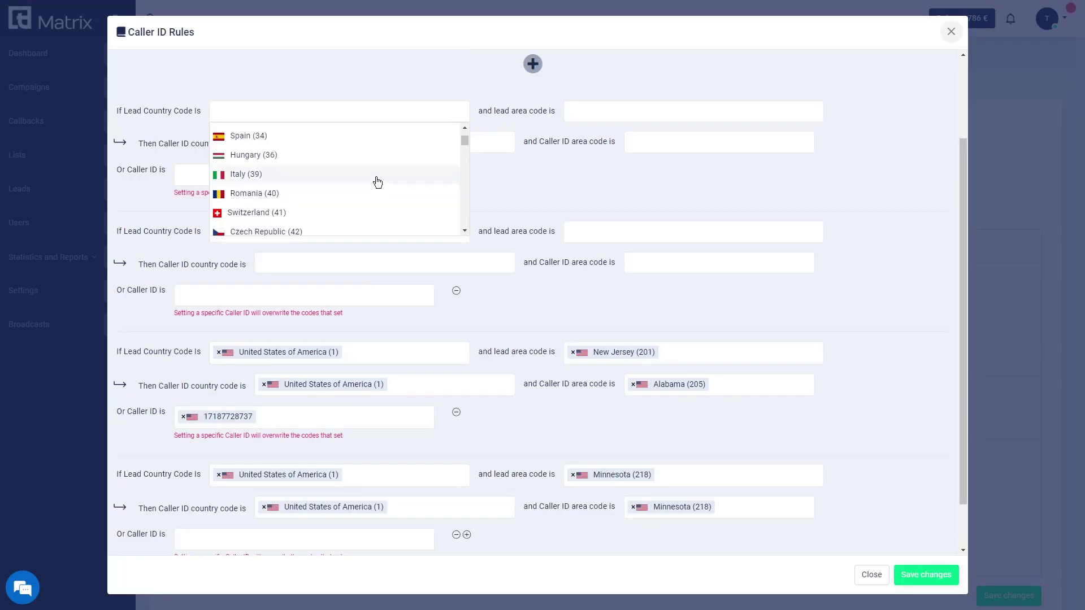
left_click(376, 178)
left_click(582, 109)
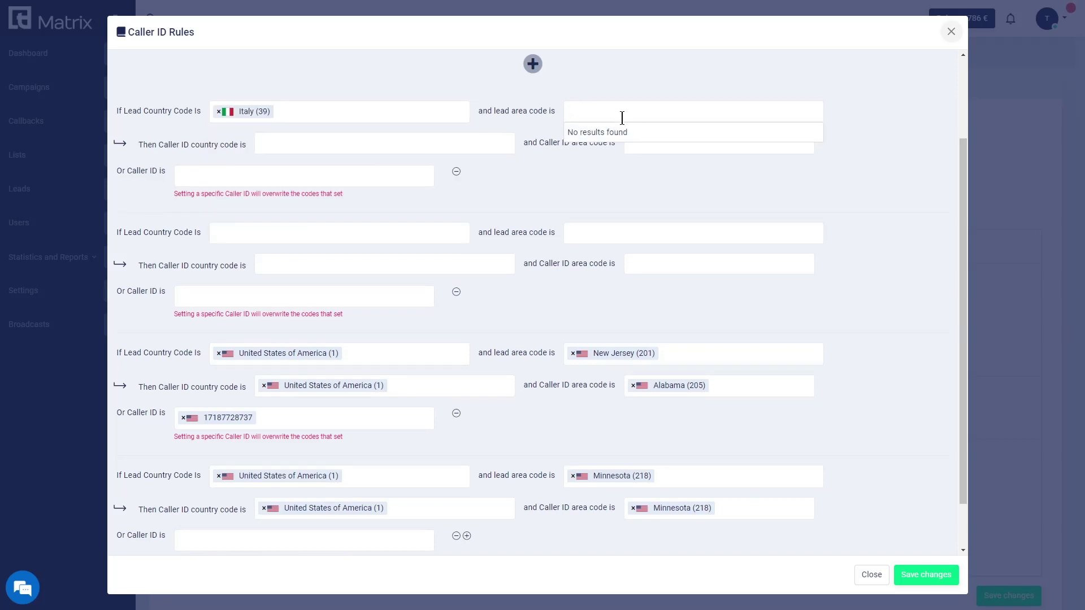
left_click(569, 89)
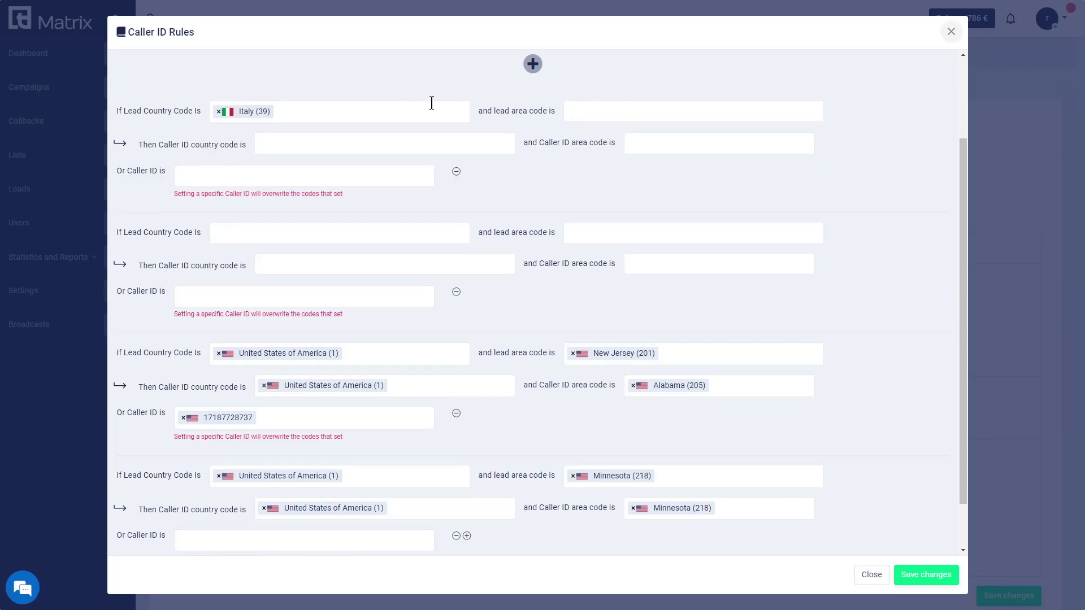
left_click(412, 141)
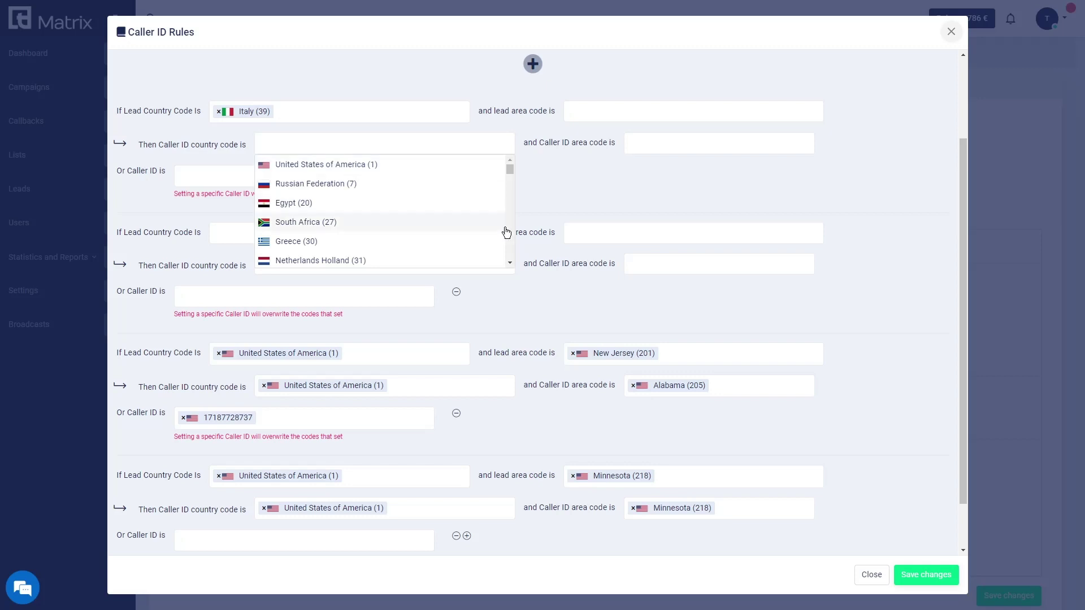
scroll(477, 228, "down", 3)
left_click(346, 189)
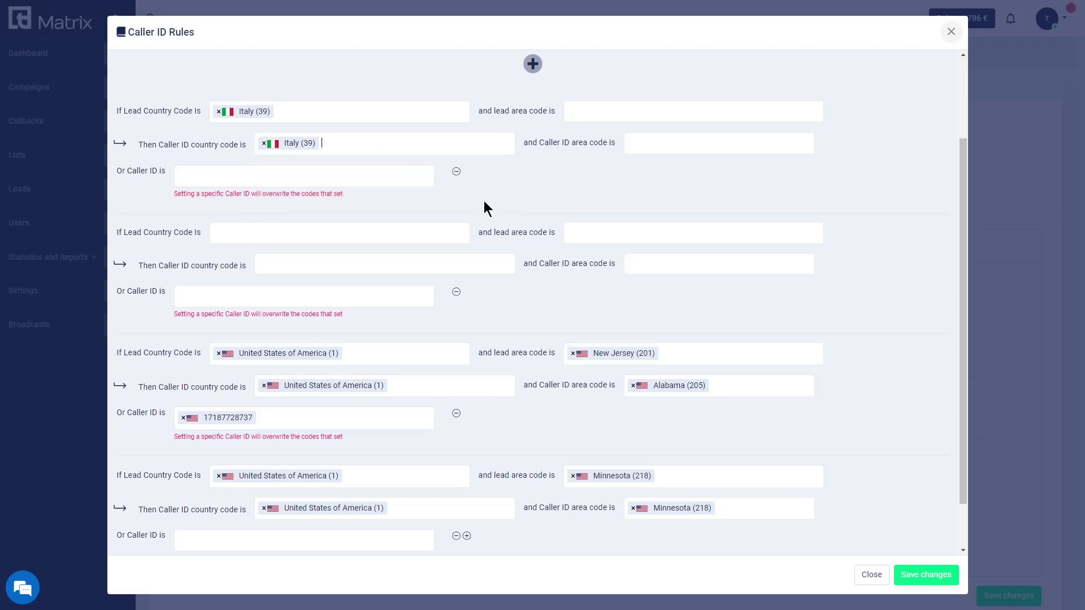
key("Escape")
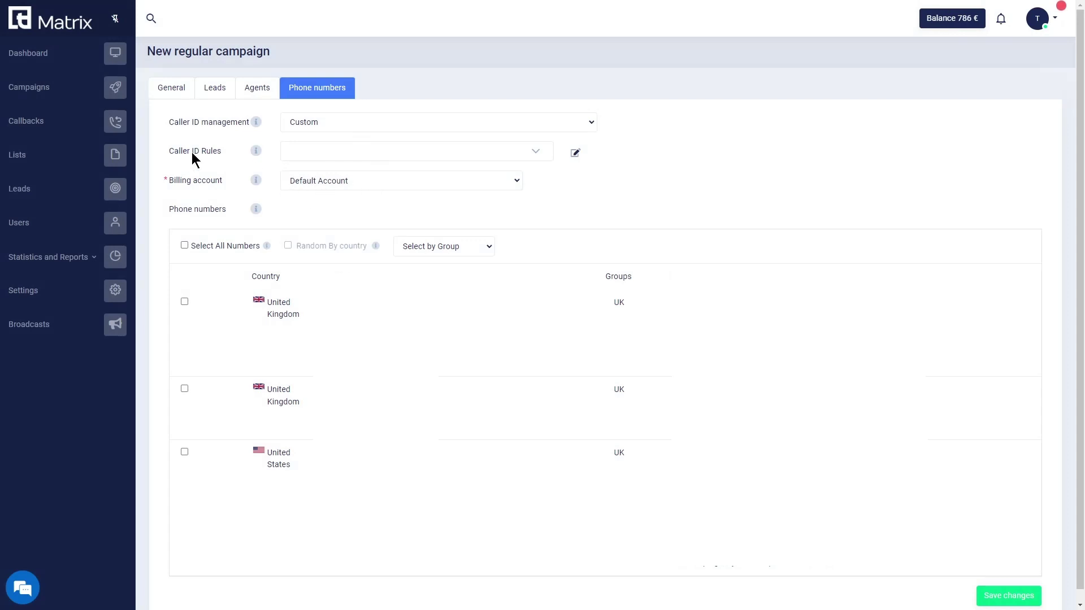
Choose Default Account as the billing account and select both United Kingdom numbers and the United States number for the campaign
left_click(344, 180)
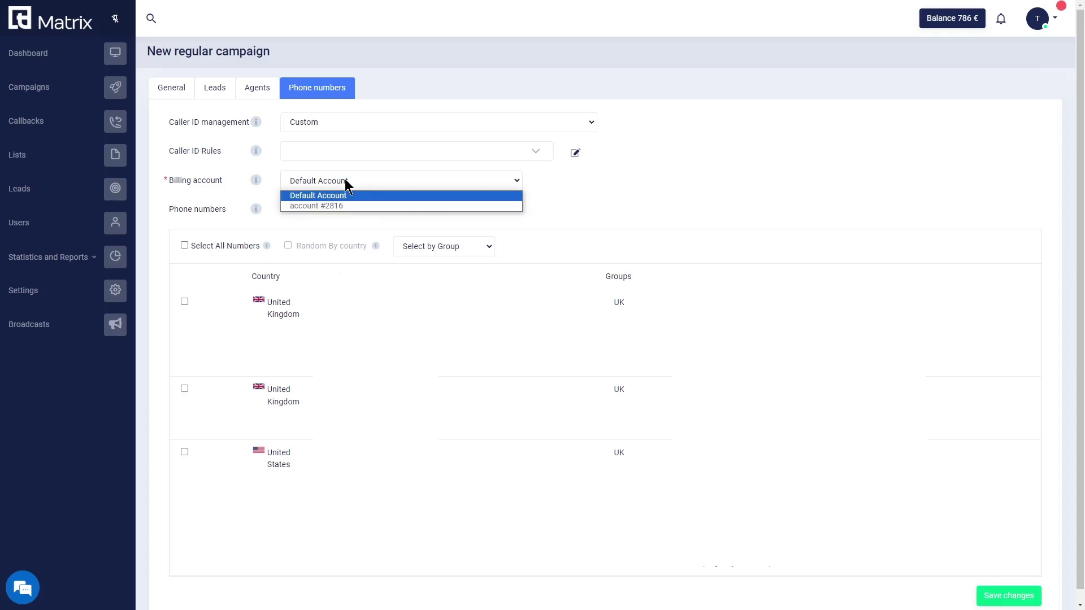
left_click(402, 195)
left_click(183, 302)
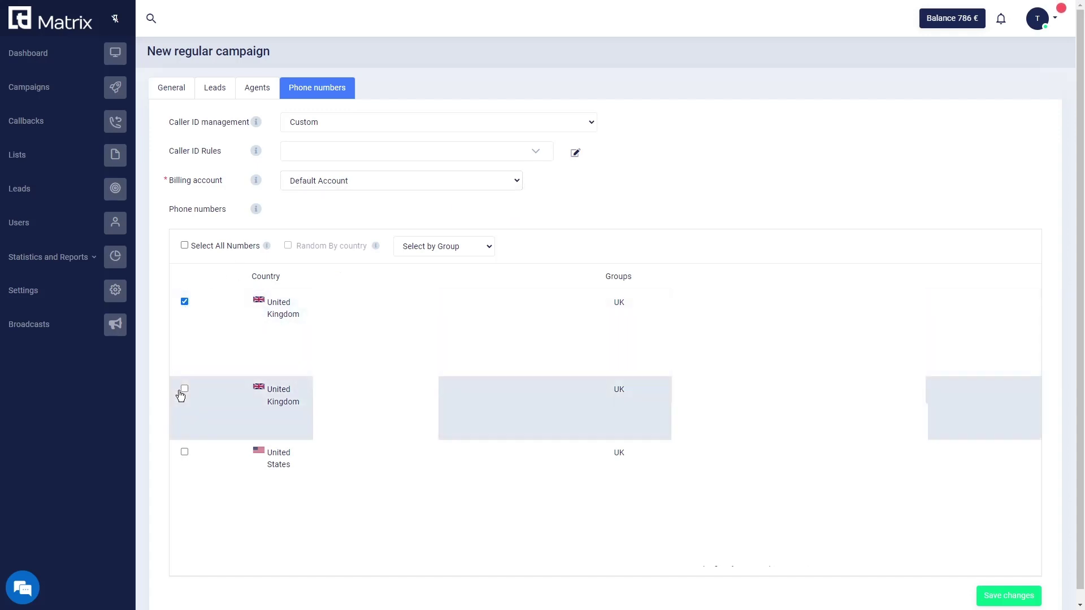
left_click(184, 389)
left_click(184, 452)
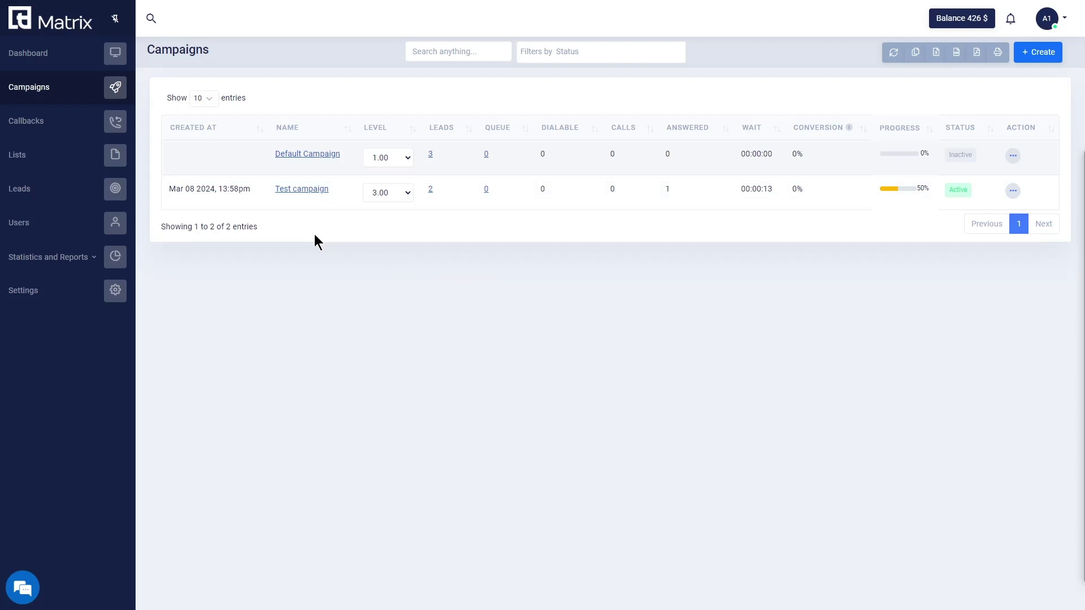
Show the available actions for Test campaign in the Campaigns list
left_click(314, 189)
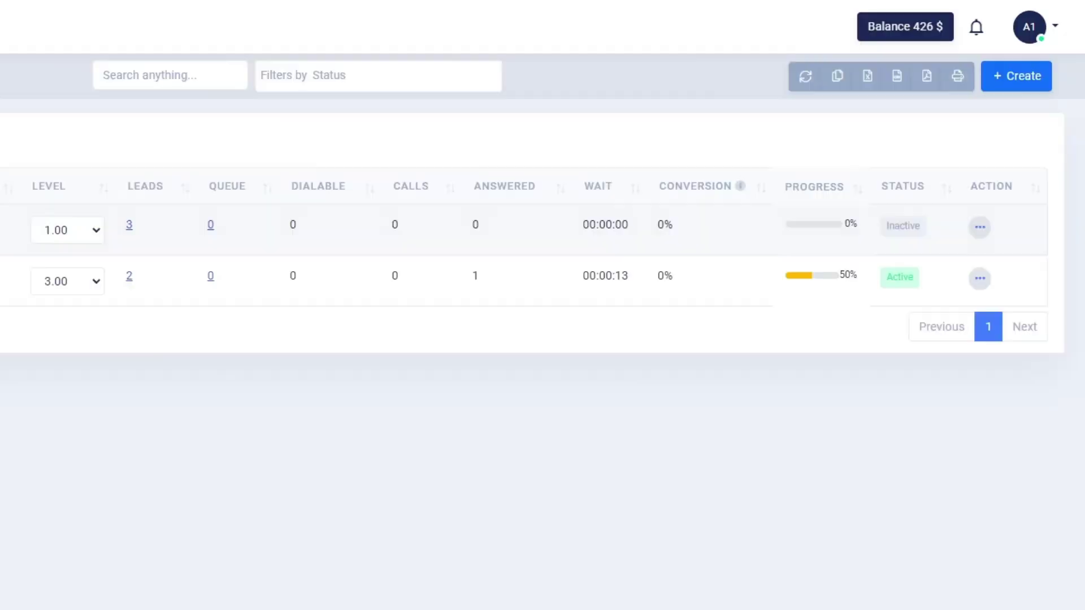
left_click(982, 280)
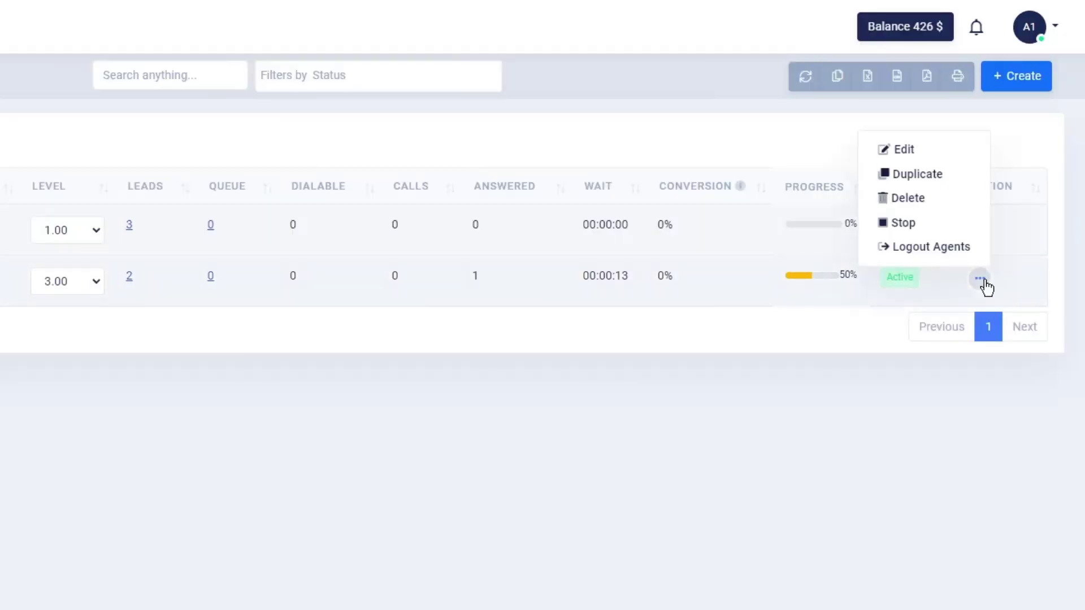